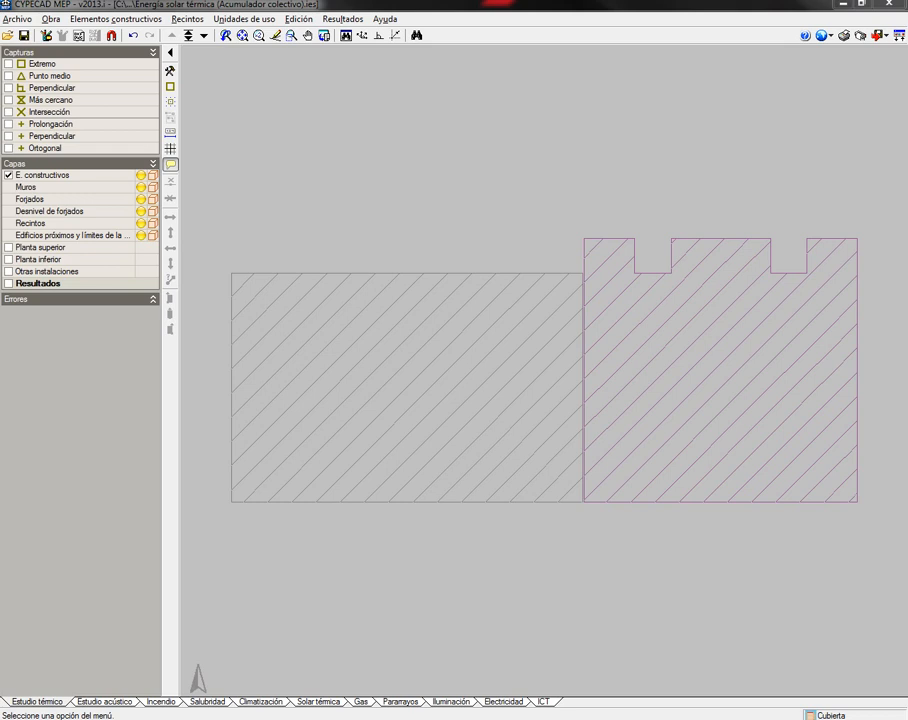
Open the project's 3D view showing all floors, limited to the 'Estudio térmico' elements
{"action": "key", "text": "alt"}
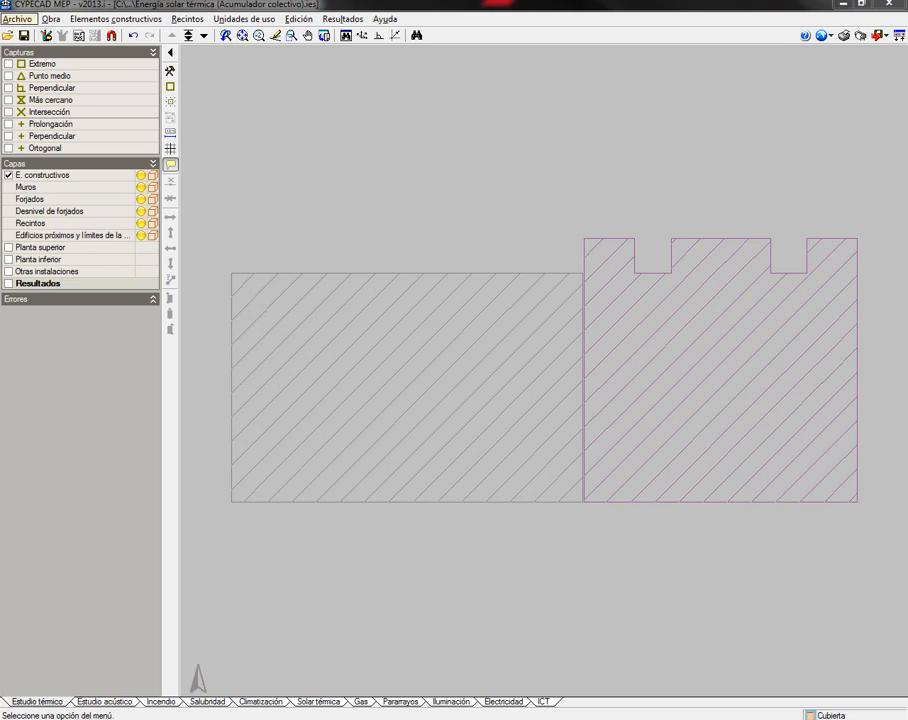
{"action": "key", "text": "Down"}
{"action": "key", "text": "Right"}
{"action": "key", "text": "Down"}
{"action": "key", "text": "Down"}
{"action": "key", "text": "Down"}
{"action": "key", "text": "Down"}
{"action": "key", "text": "Down"}
{"action": "key", "text": "Down"}
{"action": "key", "text": "Down"}
{"action": "key", "text": "Down"}
{"action": "key", "text": "Down"}
{"action": "key", "text": "Down"}
{"action": "key", "text": "Down"}
{"action": "key", "text": "Down"}
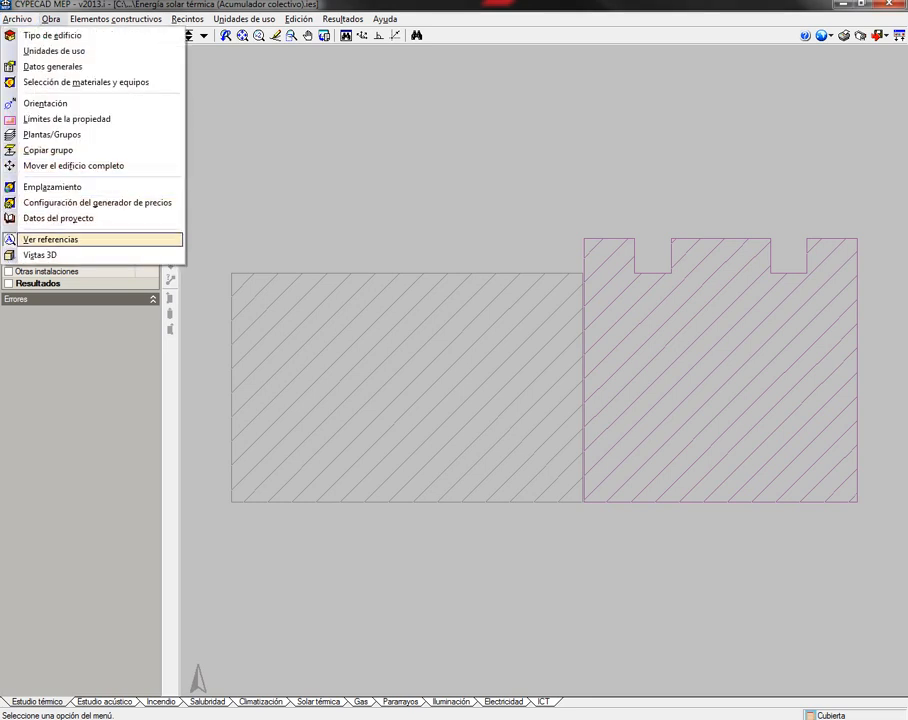
{"action": "key", "text": "Down"}
{"action": "key", "text": "Return"}
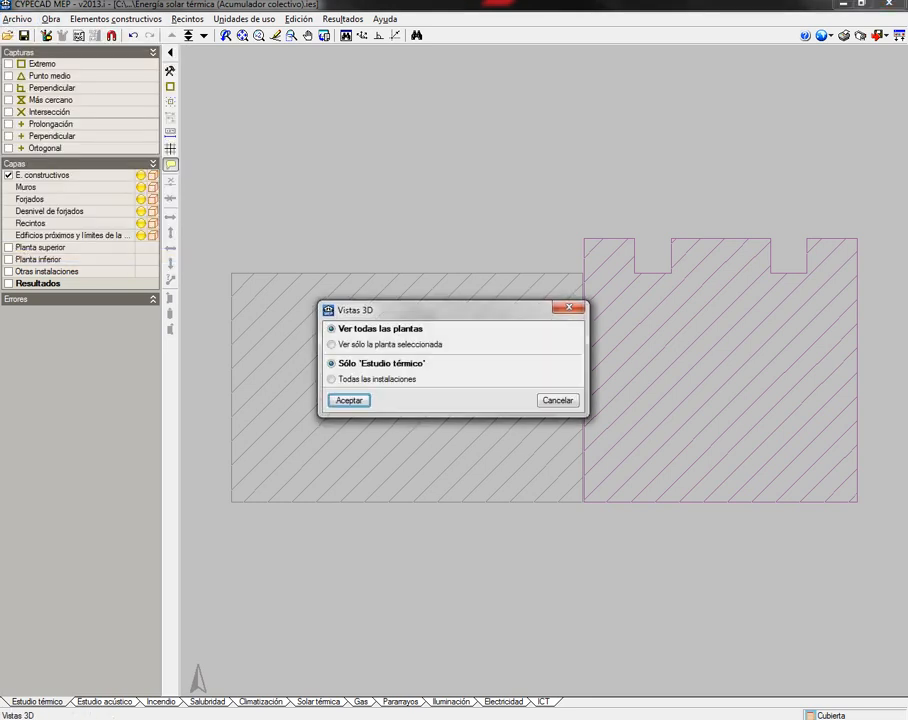
{"action": "key", "text": "Return"}
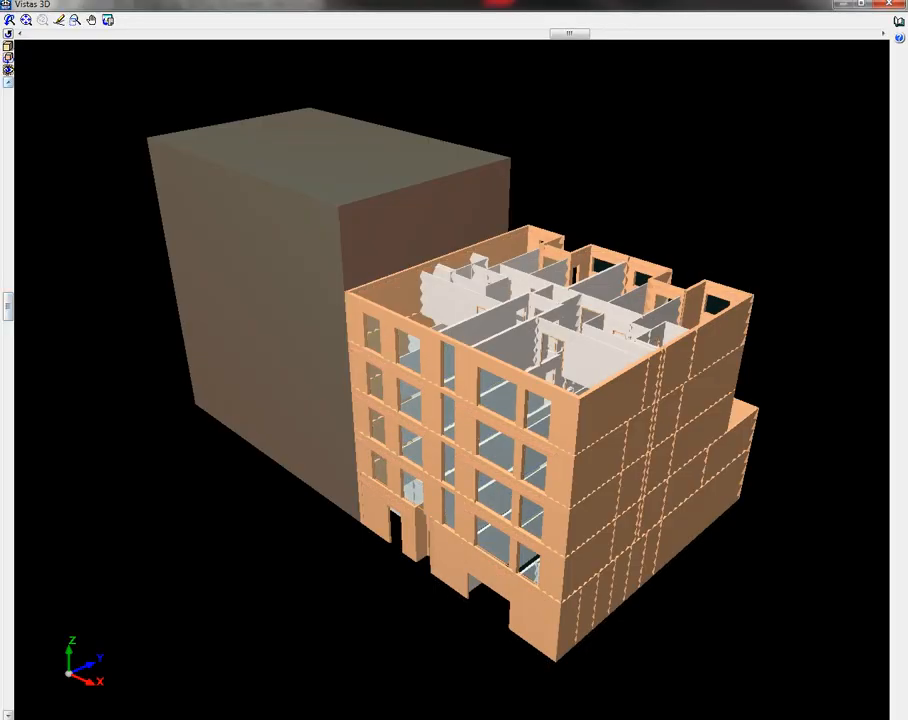
Turn on the display of all slab elements (Forjados) in the 3D view, including the flat roofs
{"action": "left_click", "coordinate": [6, 33]}
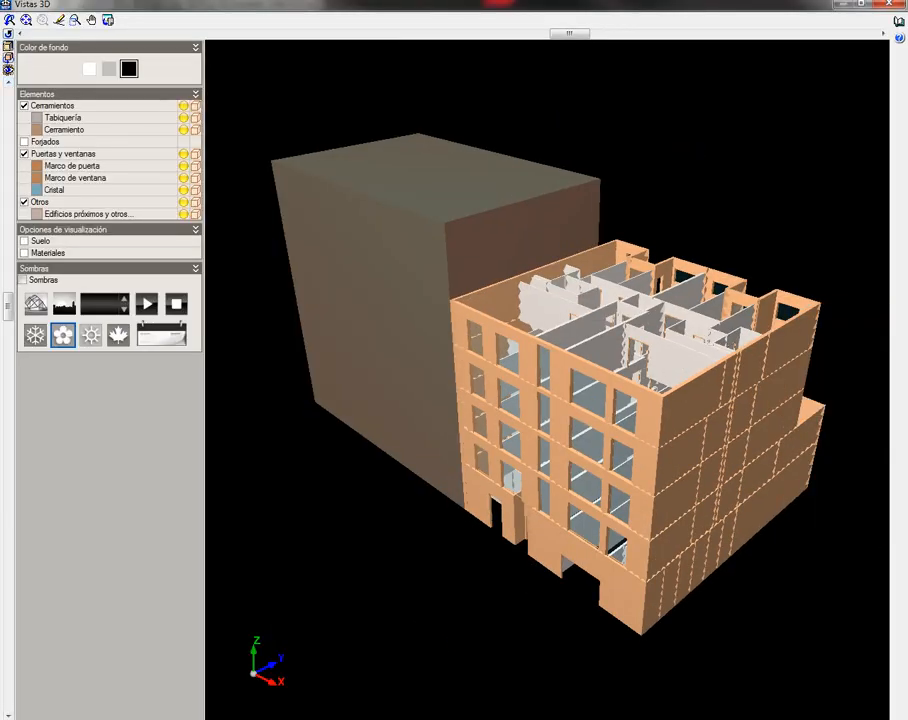
{"action": "left_click", "coordinate": [24, 141]}
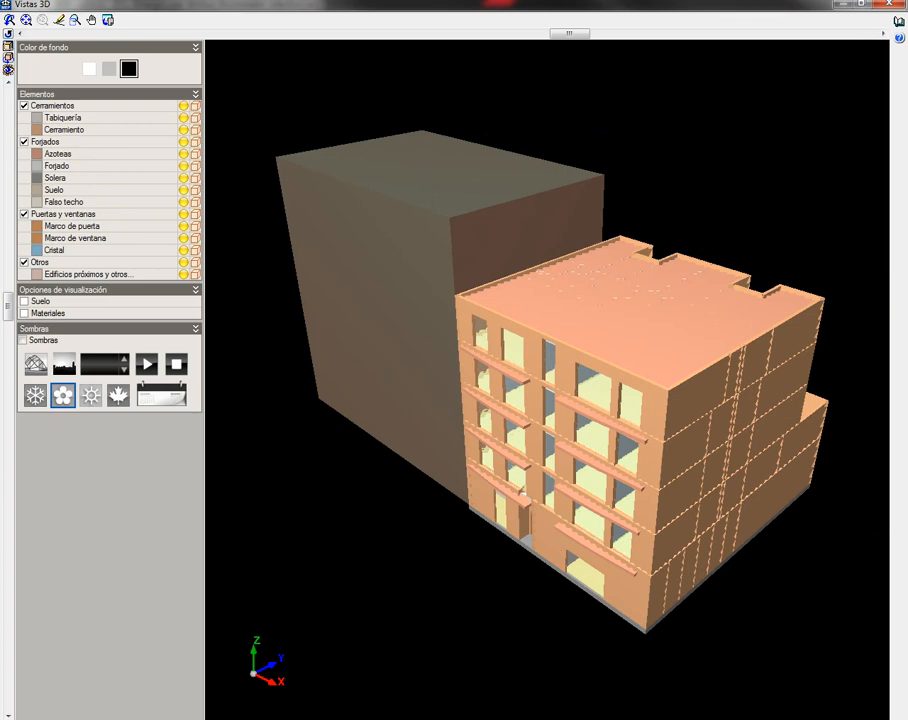
{"action": "left_click_drag", "start_coordinate": [523, 494], "coordinate": [547, 488]}
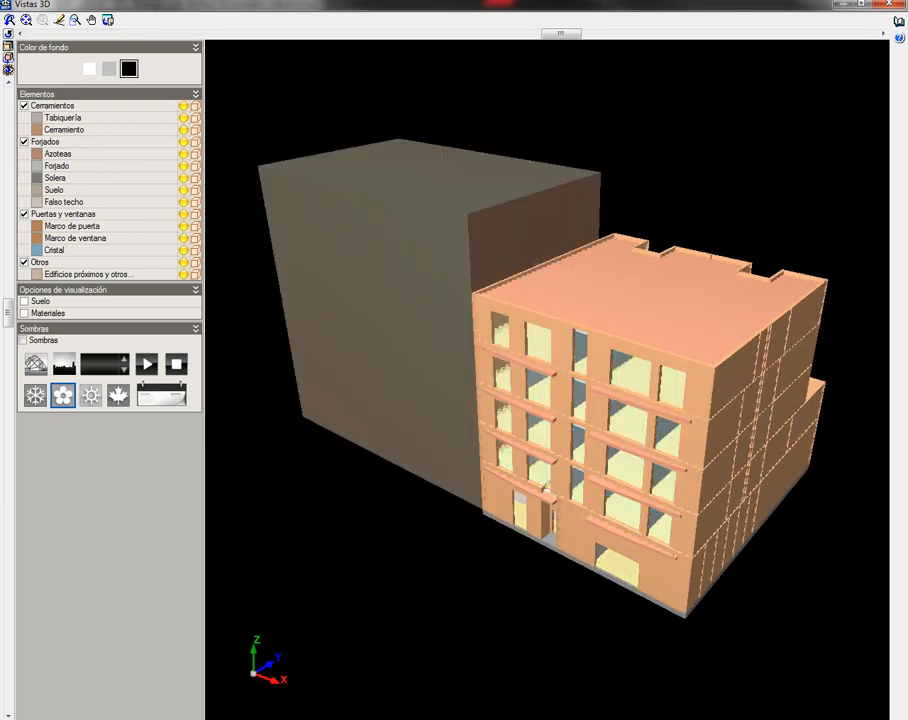
{"action": "left_click", "coordinate": [8, 70]}
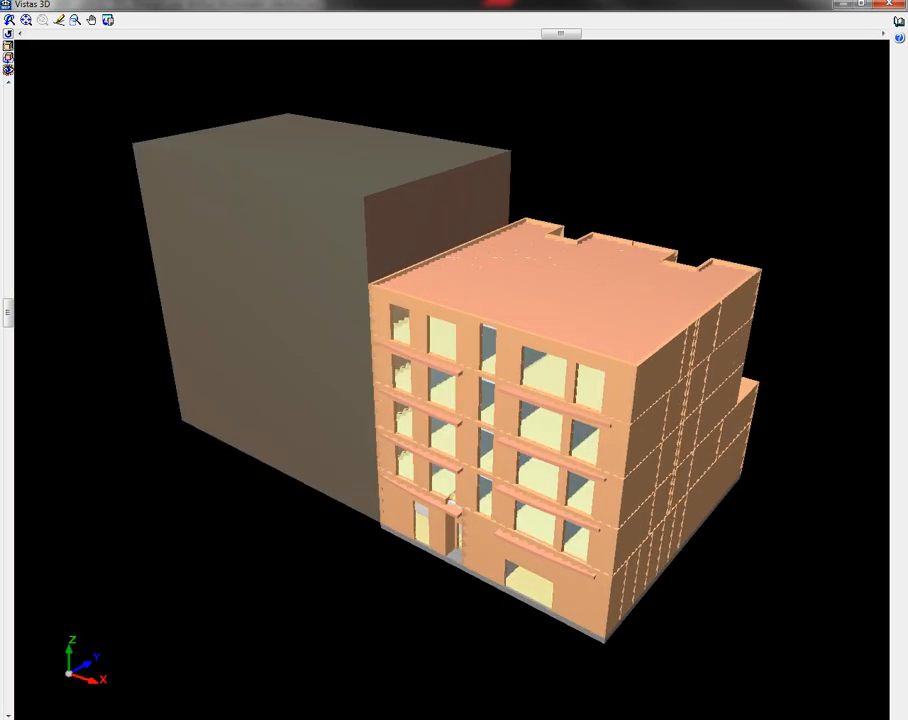
Examine the building's facade, side wall and neighbouring block from several angles and close the 3D view
{"action": "left_click_drag", "start_coordinate": [520, 420], "coordinate": [560, 376]}
{"action": "mouse_move", "coordinate": [463, 472]}
{"action": "left_mouse_down"}
{"action": "mouse_move", "coordinate": [480, 470]}
{"action": "mouse_move", "coordinate": [505, 508]}
{"action": "mouse_move", "coordinate": [578, 530]}
{"action": "mouse_move", "coordinate": [662, 486]}
{"action": "mouse_move", "coordinate": [694, 485]}
{"action": "left_mouse_up"}
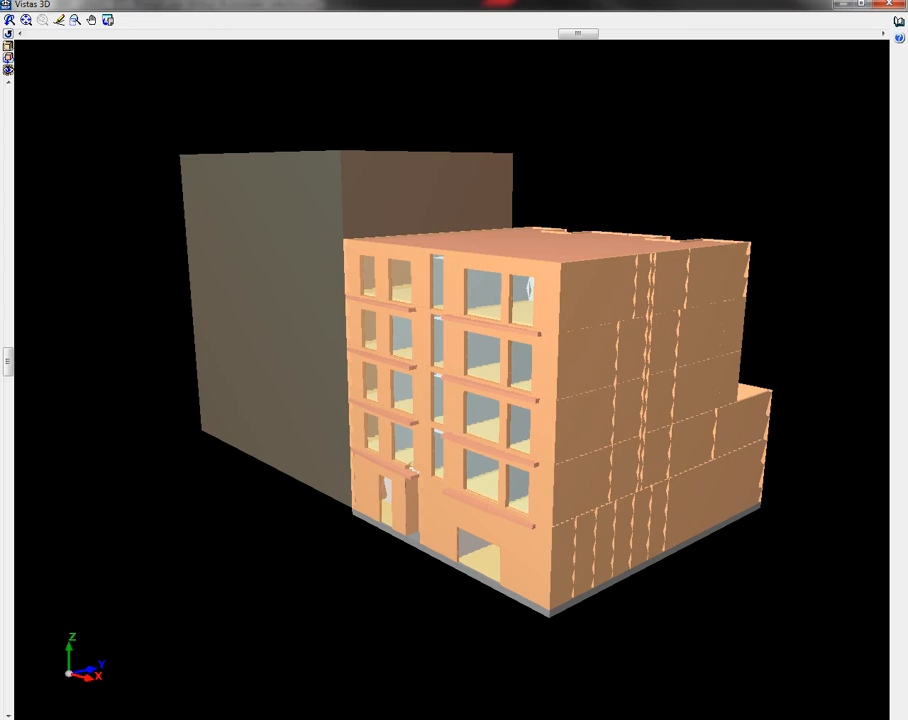
{"action": "left_click_drag", "start_coordinate": [450, 380], "coordinate": [510, 405]}
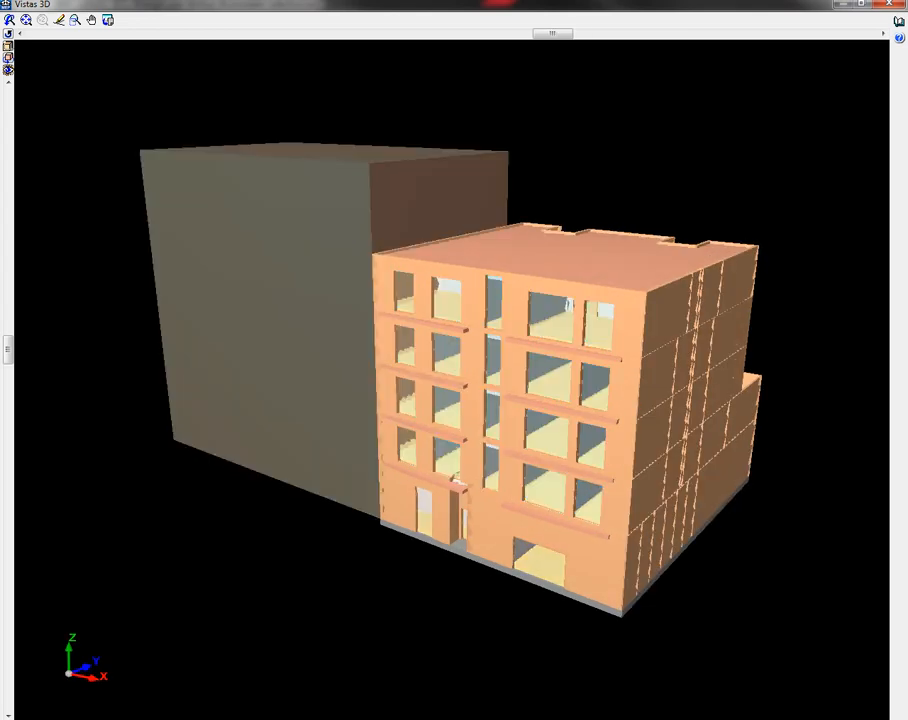
{"action": "mouse_move", "coordinate": [480, 385]}
{"action": "left_mouse_down"}
{"action": "mouse_move", "coordinate": [482, 397]}
{"action": "mouse_move", "coordinate": [525, 418]}
{"action": "mouse_move", "coordinate": [458, 408]}
{"action": "left_mouse_up"}
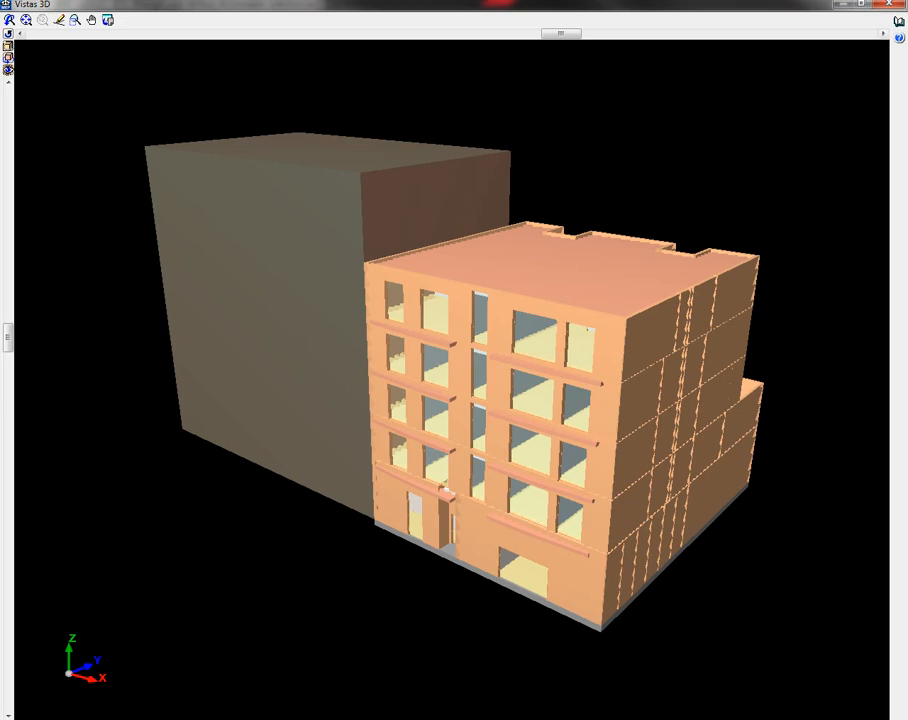
{"action": "key", "text": "alt+F4"}
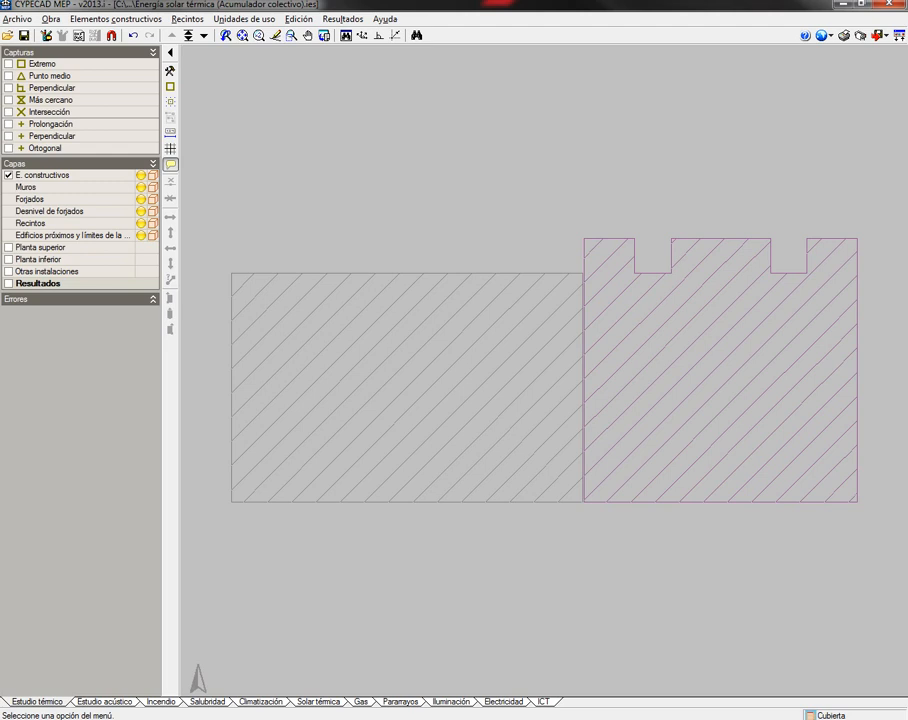
Set the project orientation so that north points to the right of the plan, at about 359.3°
{"action": "key", "text": "alt+o"}
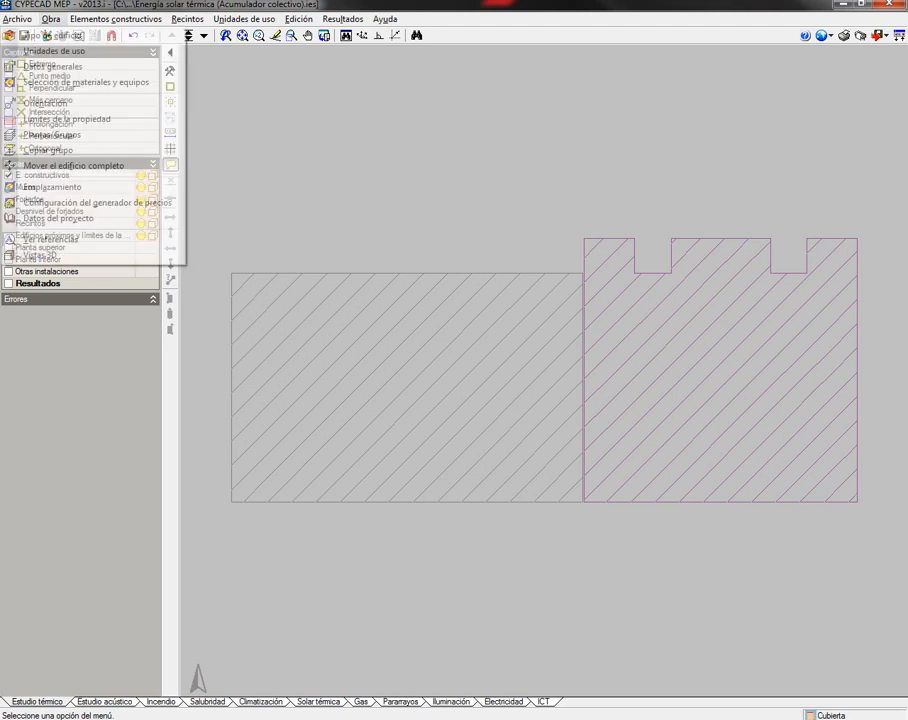
{"action": "key", "text": "Down"}
{"action": "key", "text": "Down"}
{"action": "key", "text": "Down"}
{"action": "key", "text": "Down"}
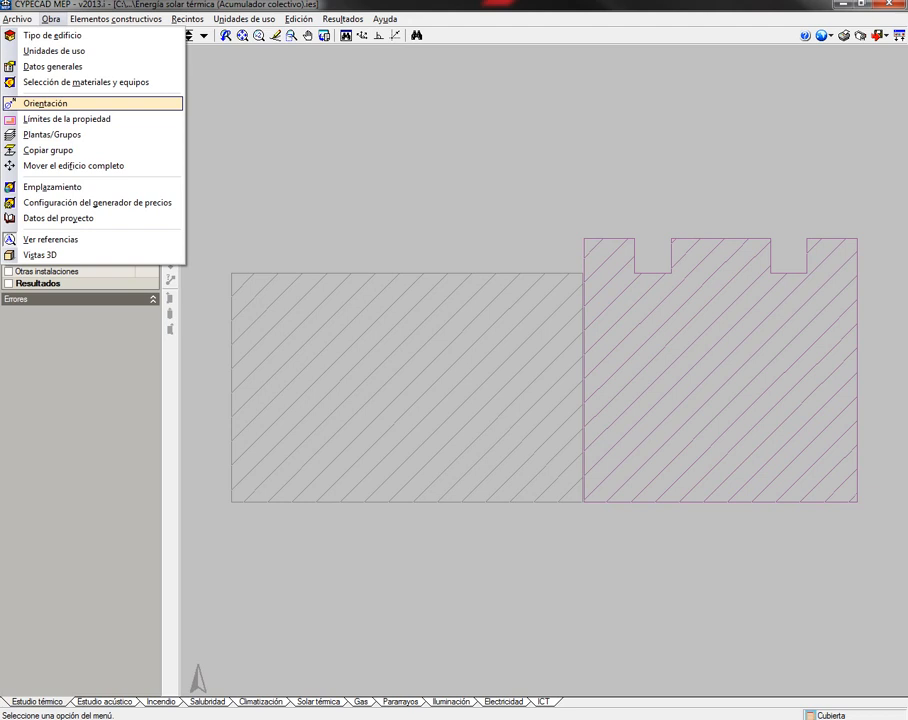
{"action": "key", "text": "Return"}
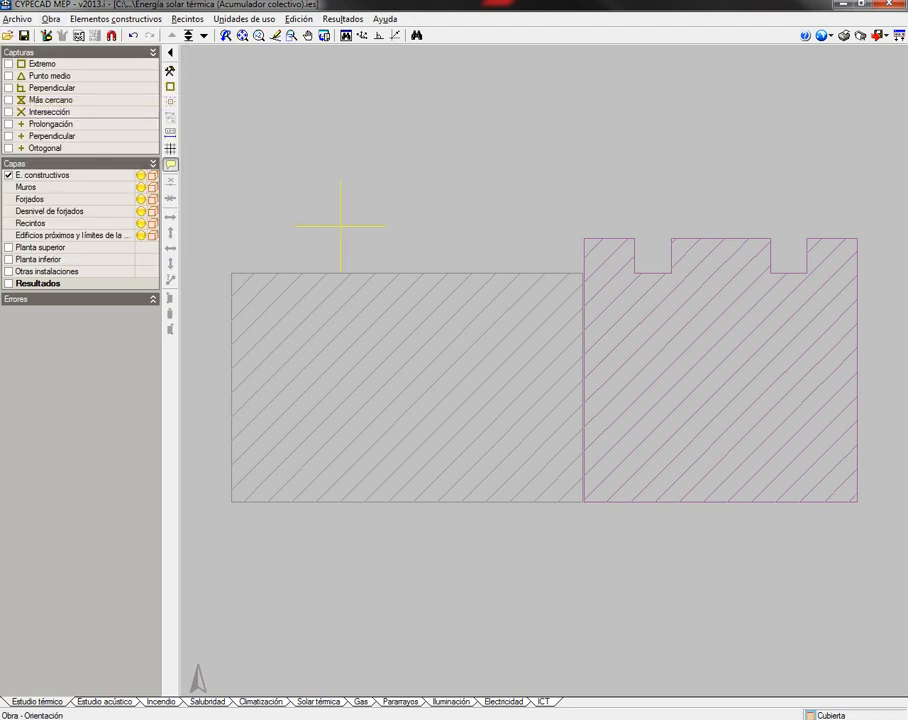
{"action": "left_click", "coordinate": [341, 226]}
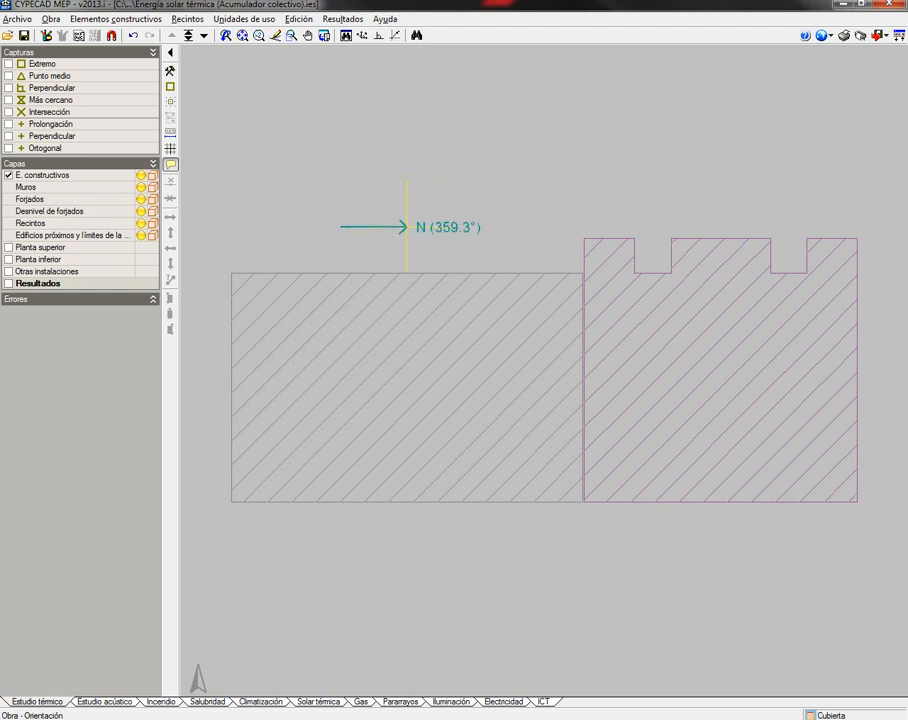
{"action": "left_click", "coordinate": [406, 227]}
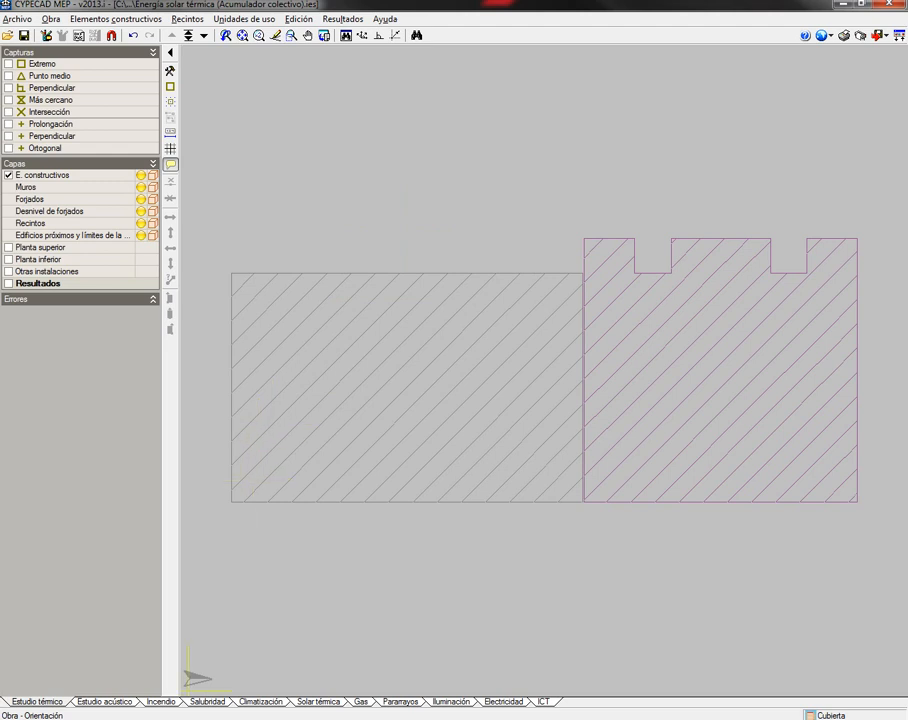
Redraw the project's north direction to the left at 180.0°, and finally upward at about 91.7°
{"action": "left_click", "coordinate": [409, 621]}
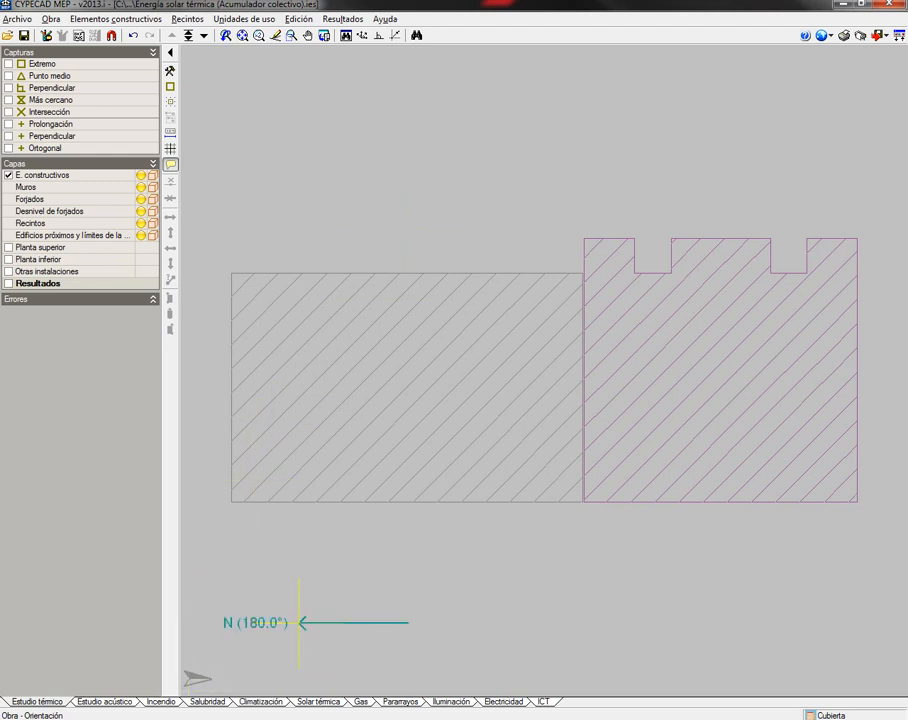
{"action": "left_click", "coordinate": [299, 622]}
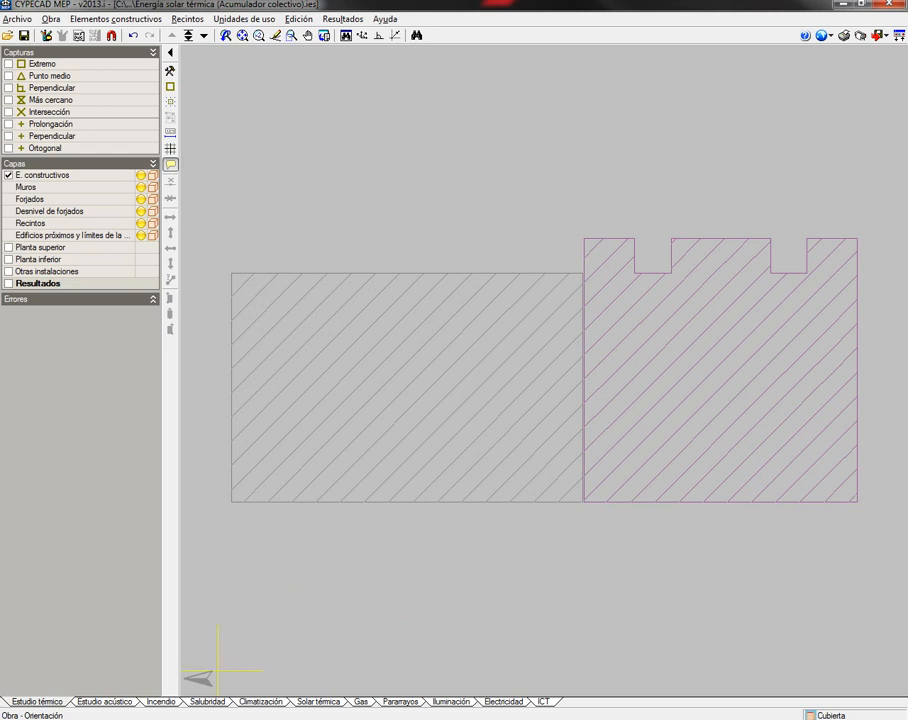
{"action": "left_click", "coordinate": [310, 645]}
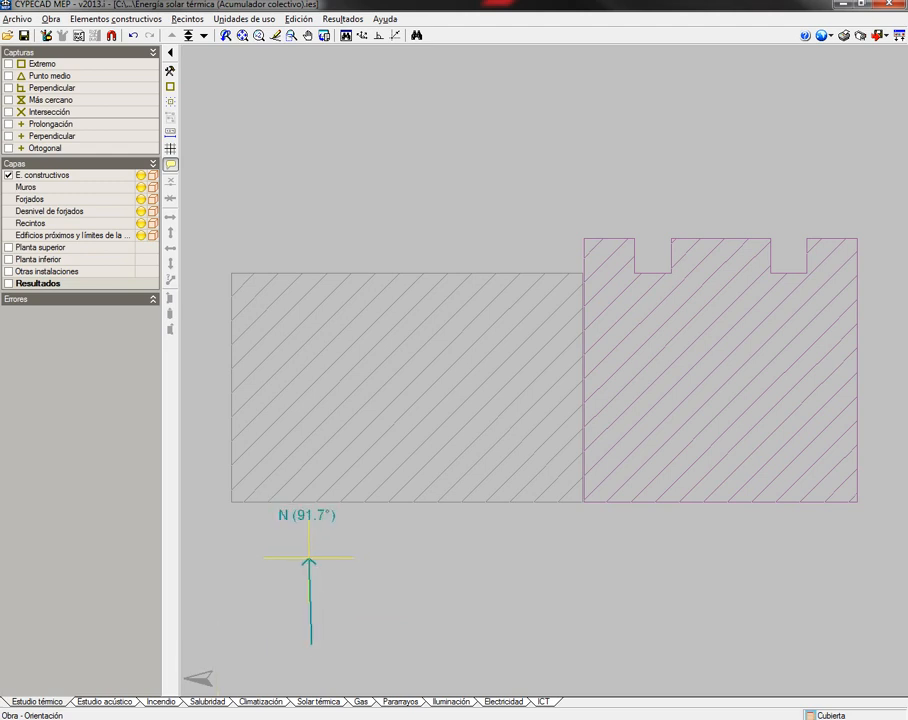
{"action": "left_click", "coordinate": [310, 557]}
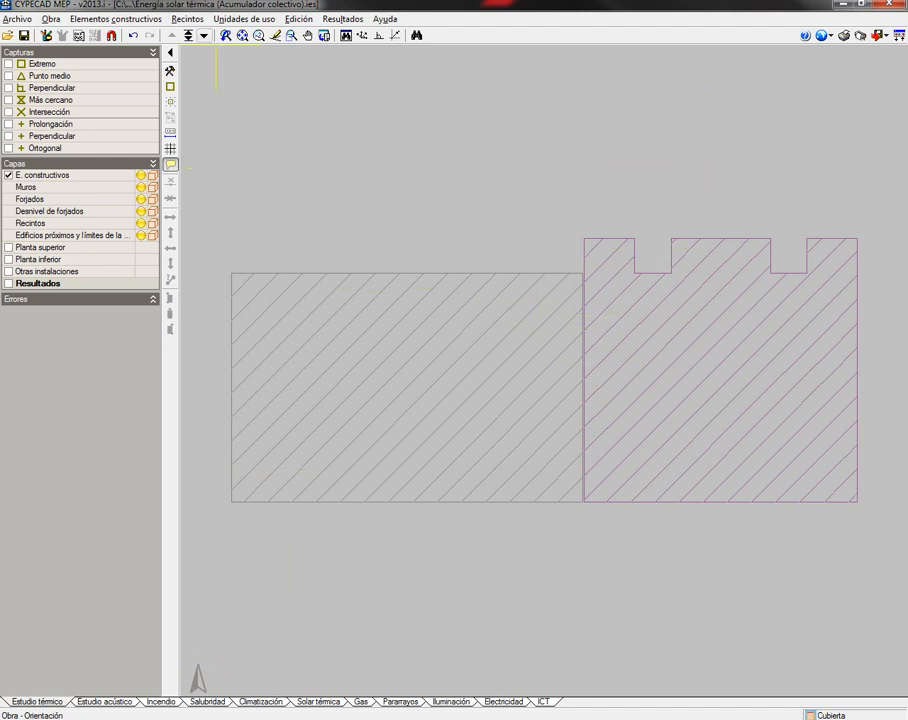
Go down one level to the Planta 4 floor plan and enlarge the two dwellings
{"action": "left_click", "coordinate": [204, 36]}
{"action": "middle_click_drag", "start_coordinate": [740, 356], "coordinate": [571, 371]}
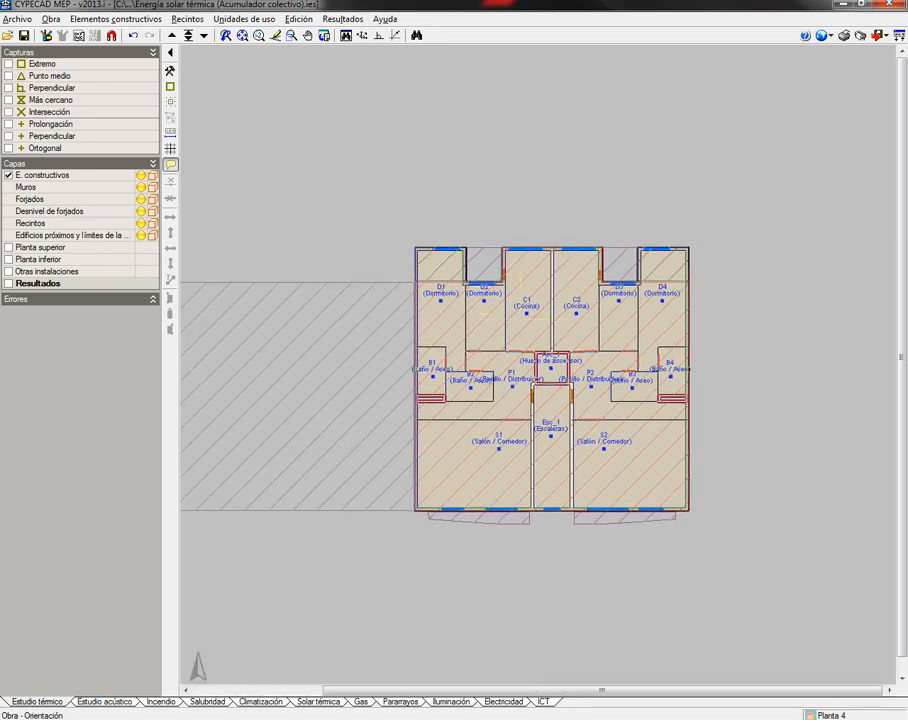
{"action": "scroll", "coordinate": [571, 371], "scroll_direction": "up", "scroll_amount": 2}
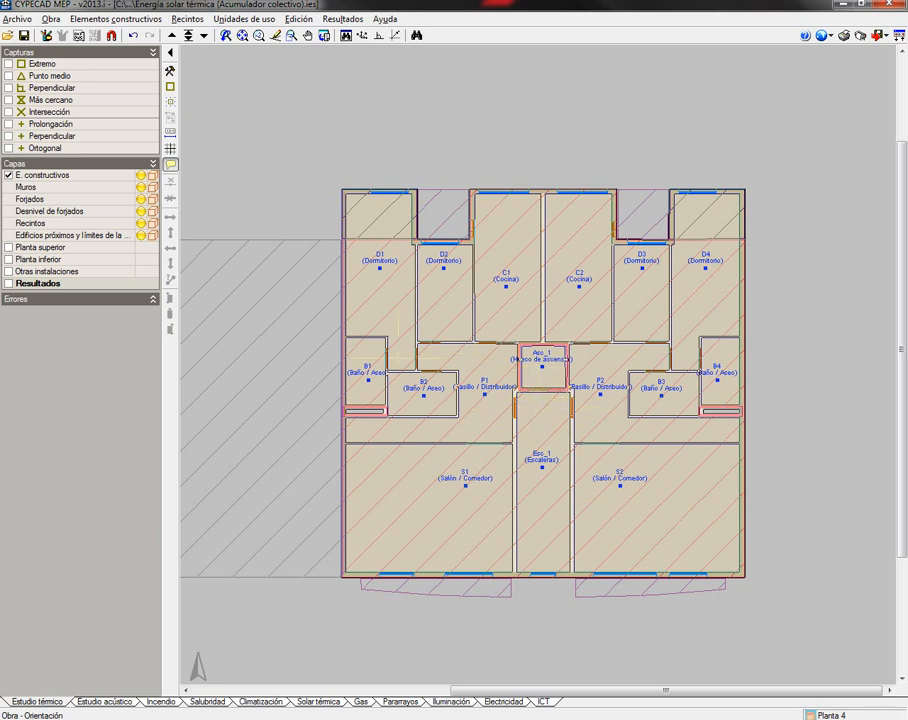
Review the construction type and layers of the interior partition below bathroom B2 using the walls and partitions Edit command
{"action": "left_click", "coordinate": [115, 19]}
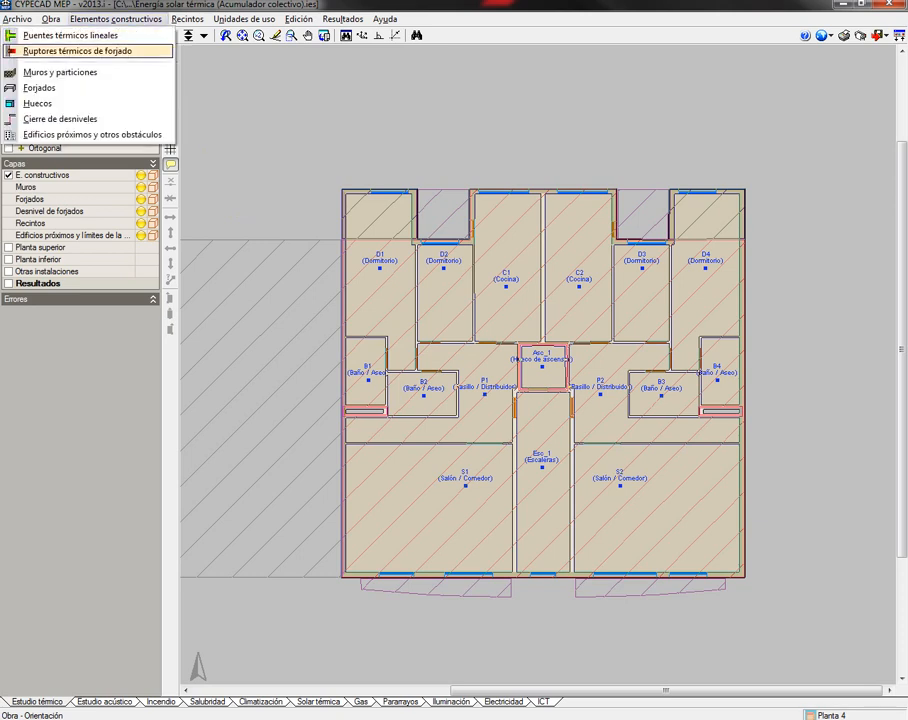
{"action": "left_click", "coordinate": [60, 72]}
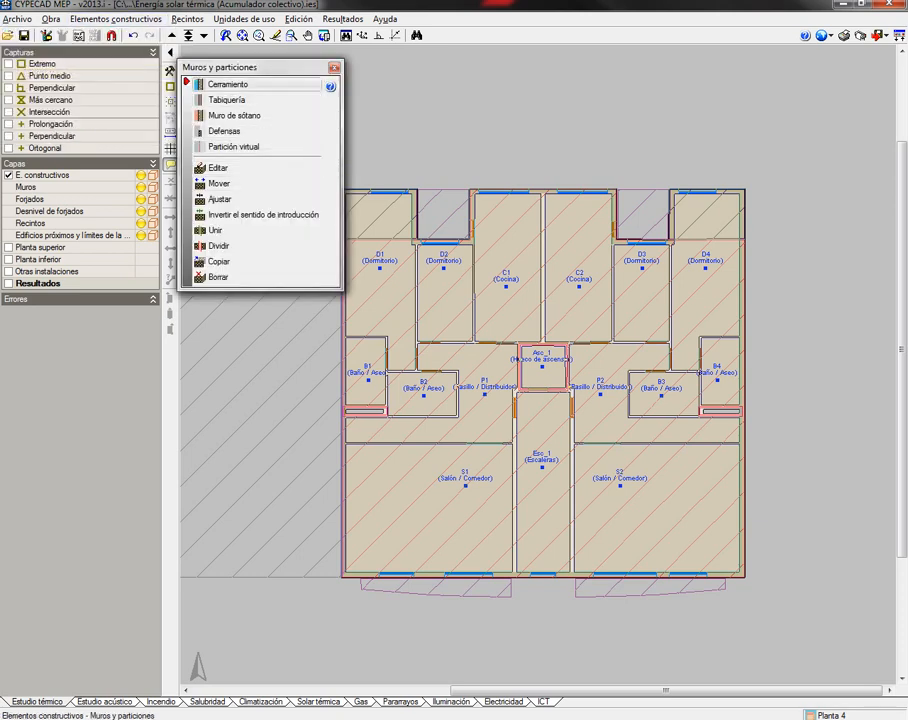
{"action": "left_click", "coordinate": [218, 167]}
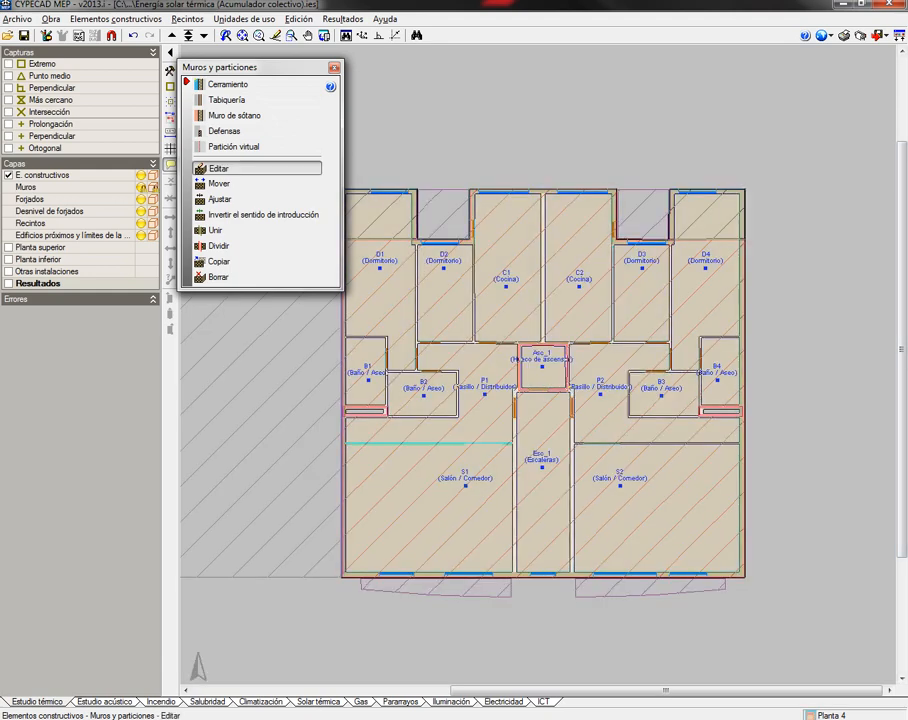
{"action": "left_click", "coordinate": [422, 416]}
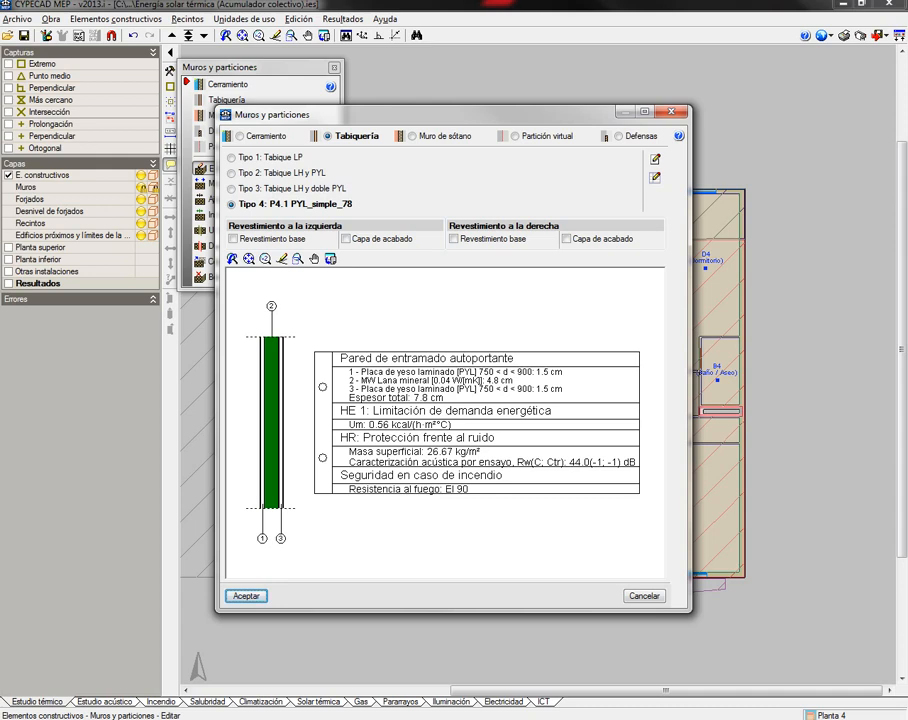
{"action": "key", "text": "Return"}
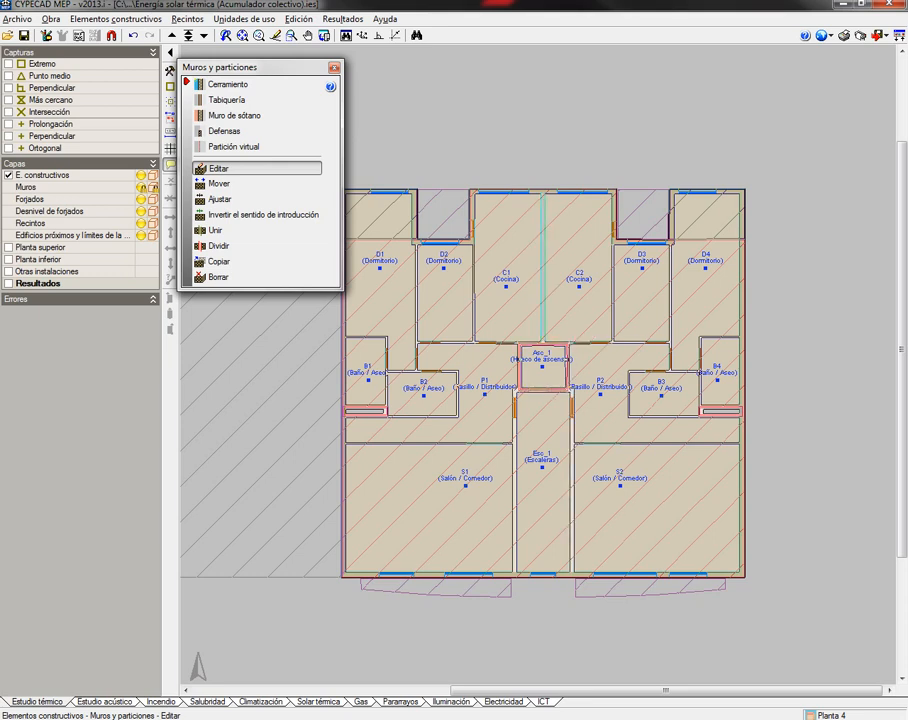
Review the construction of the wall between kitchens C1 and C2 and the wall between the staircase and living room S2
{"action": "left_click", "coordinate": [543, 270]}
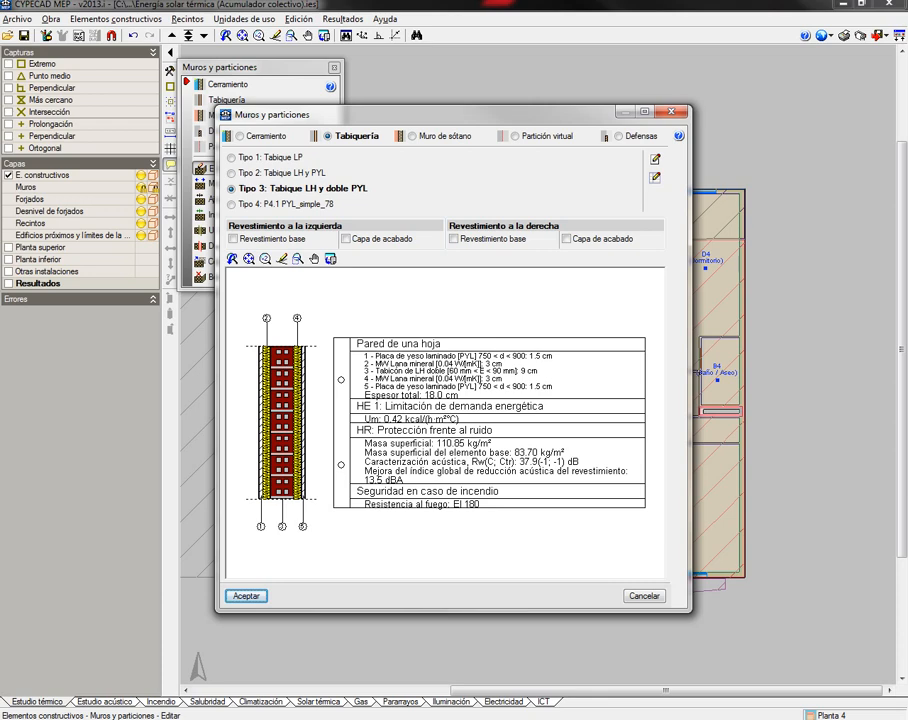
{"action": "key", "text": "Return"}
{"action": "left_click", "coordinate": [572, 470]}
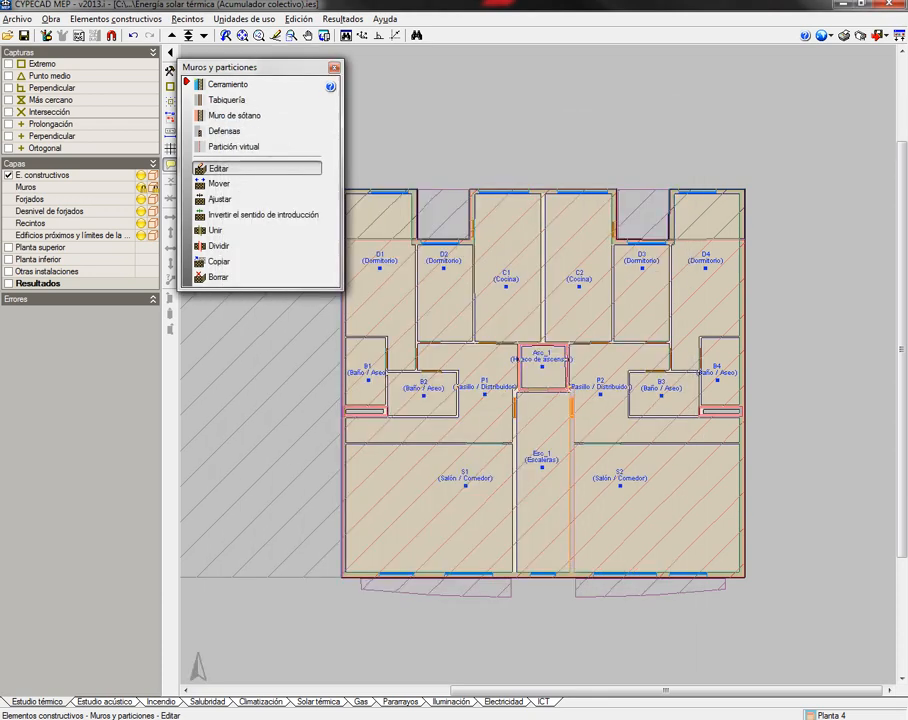
{"action": "right_click", "coordinate": [572, 470]}
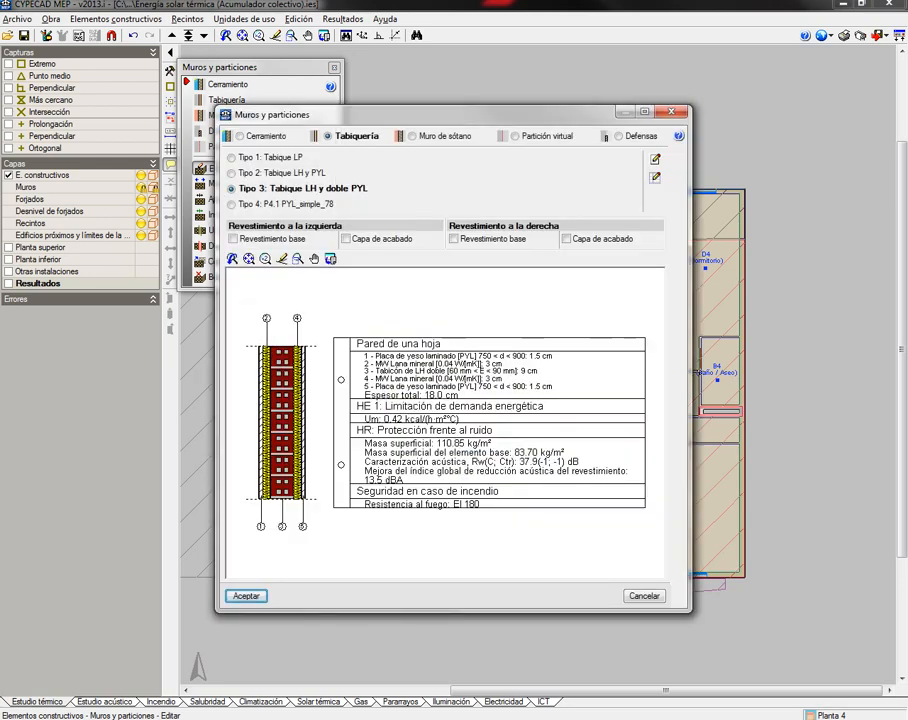
{"action": "key", "text": "Return"}
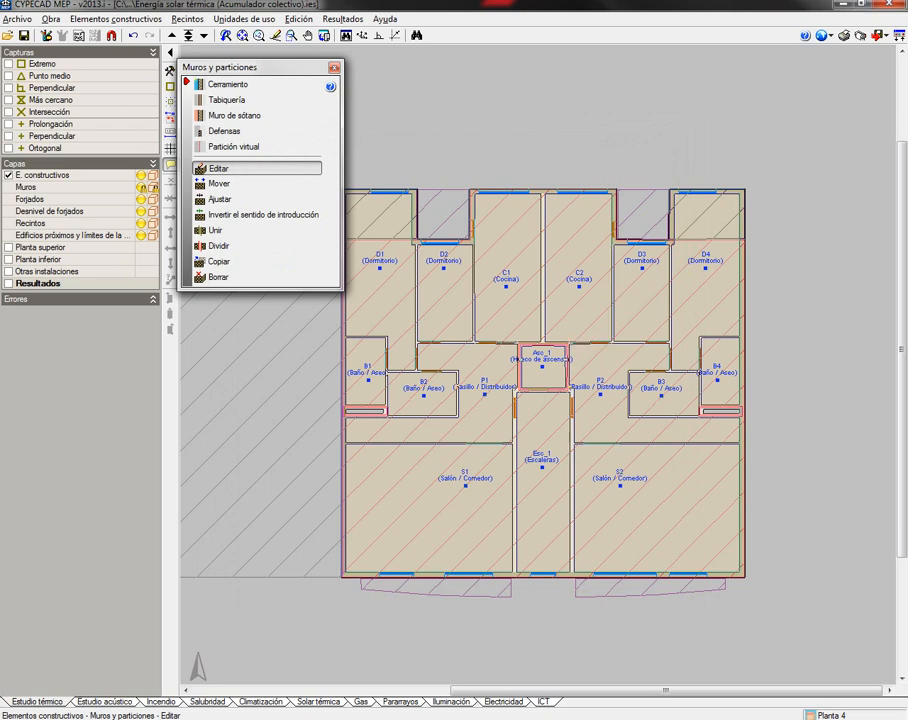
Review the construction of the wall between the lift shaft and the staircase, and leave wall editing
{"action": "left_click", "coordinate": [543, 391]}
{"action": "right_click", "coordinate": [543, 391]}
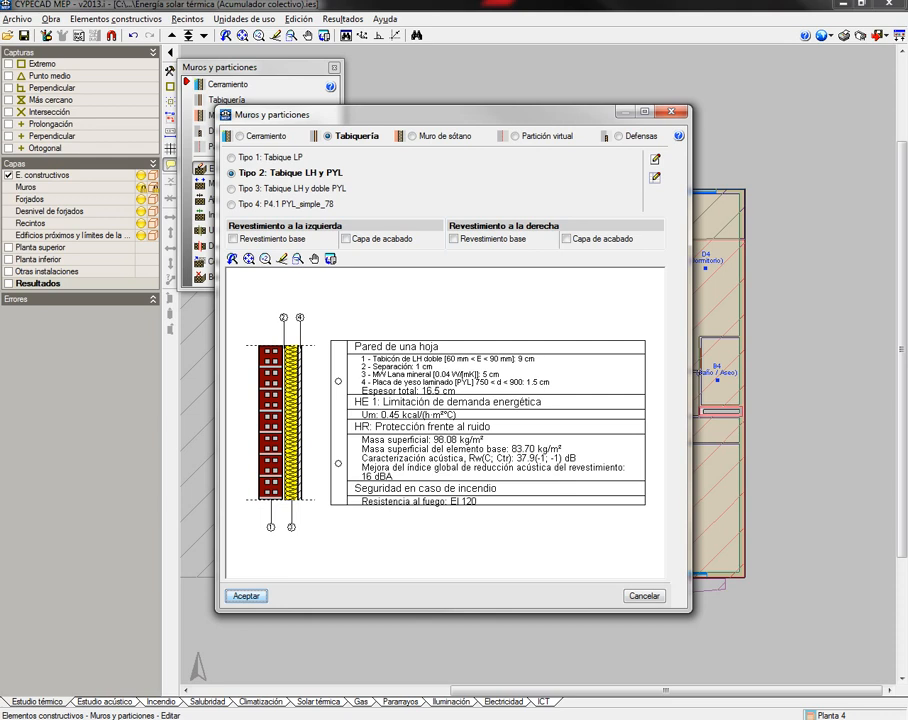
{"action": "key", "text": "Return"}
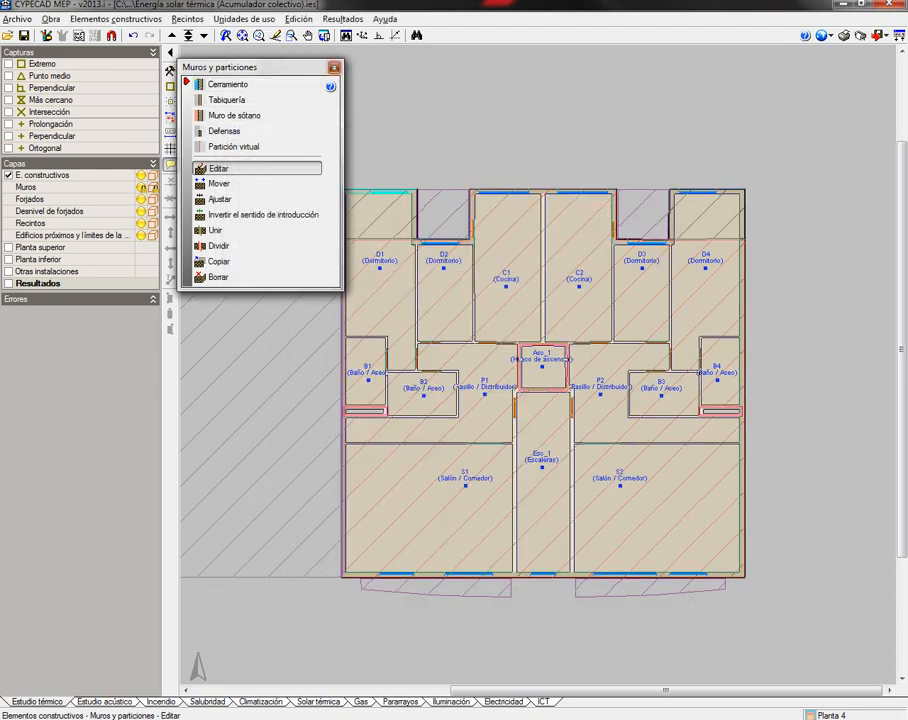
{"action": "key", "text": "Escape"}
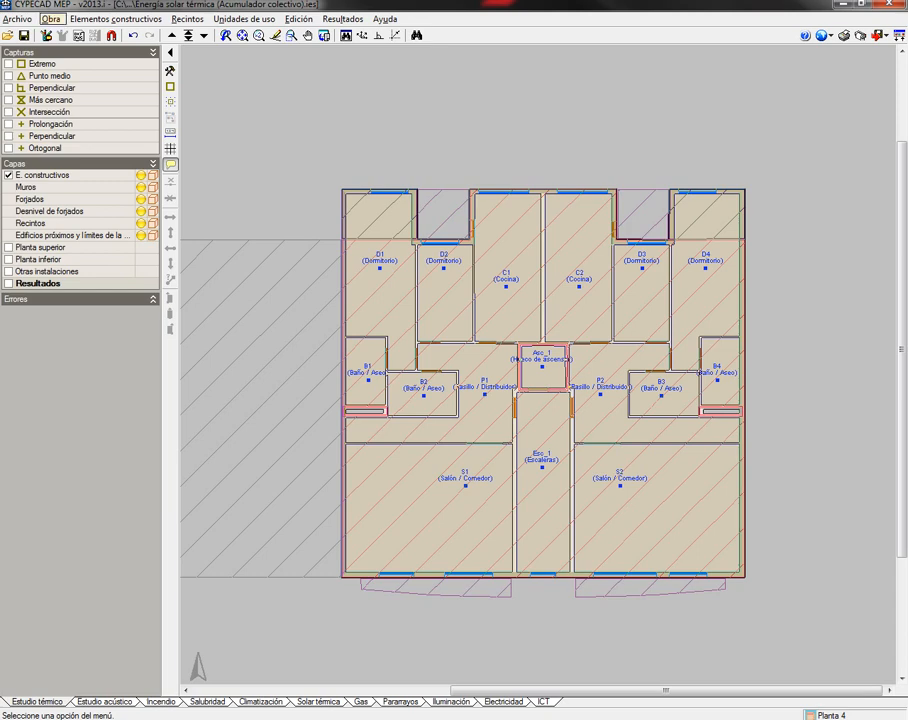
Confirm the project's Emplazamiento with Generador de precios, the Málaga province and Málaga as the municipality
{"action": "left_click", "coordinate": [50, 19]}
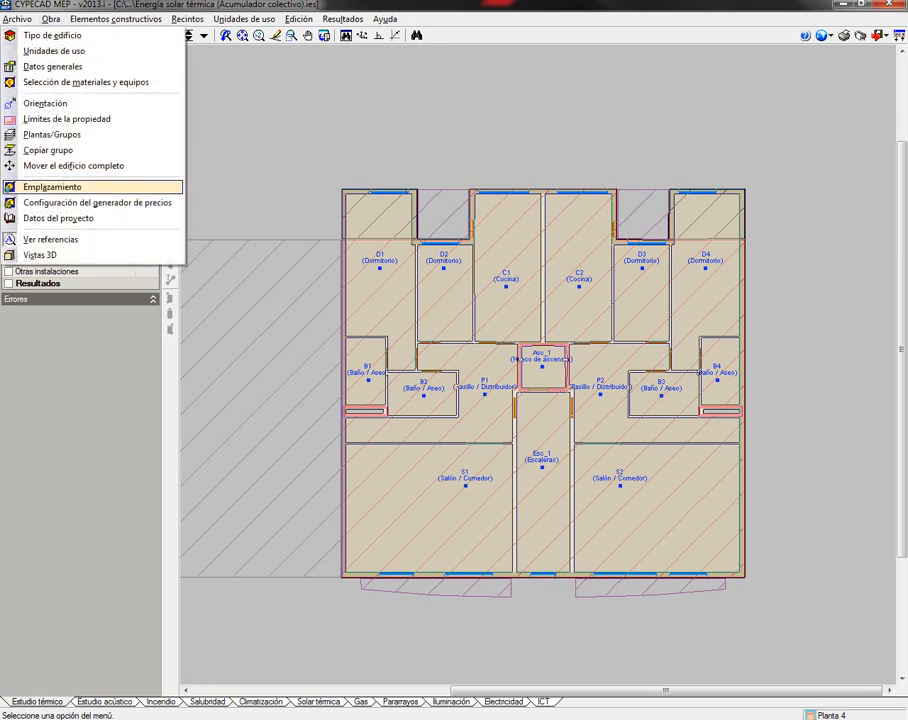
{"action": "left_click", "coordinate": [52, 187]}
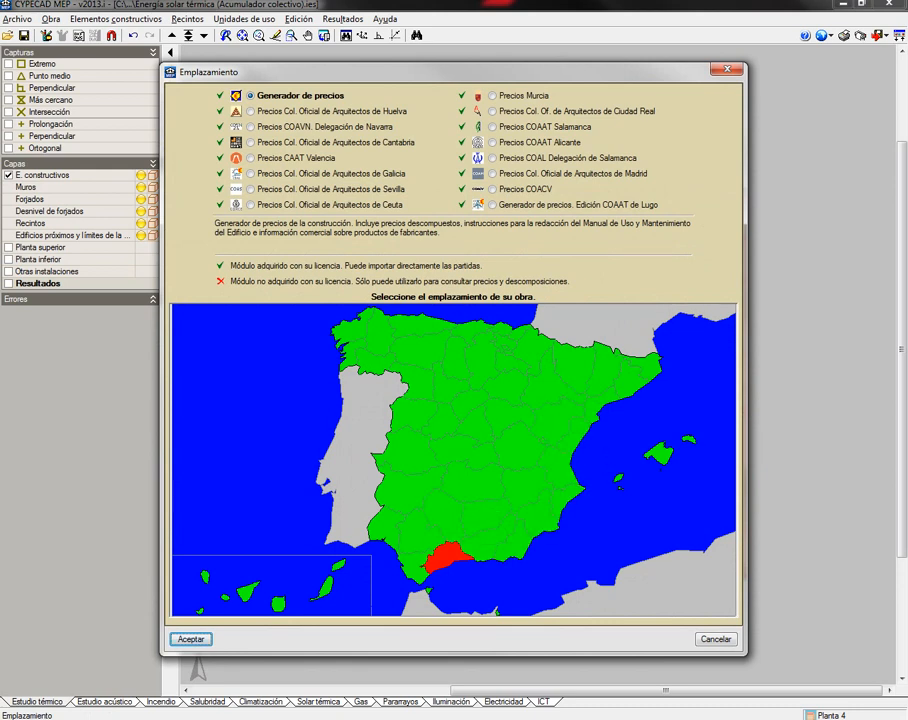
{"action": "left_click", "coordinate": [191, 640]}
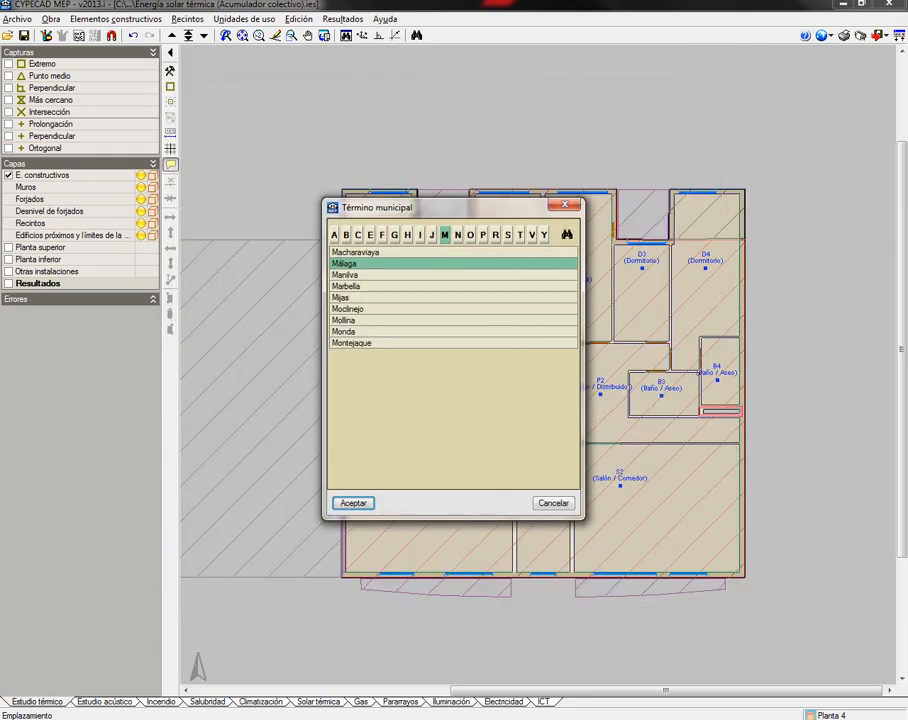
{"action": "left_click", "coordinate": [353, 503]}
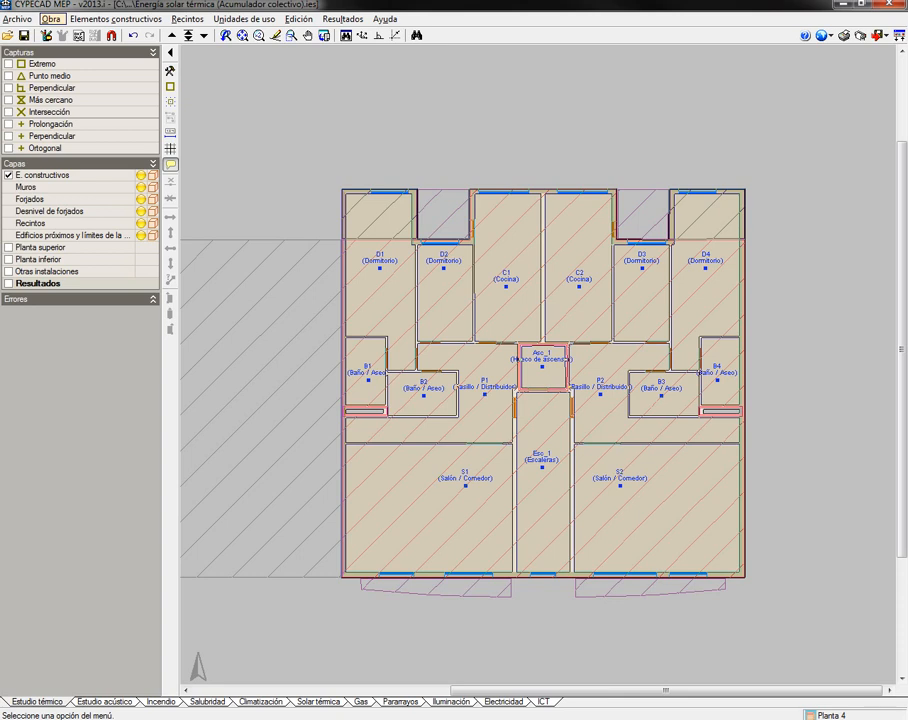
Open the thermal study's general data and switch the climatic conditions to De usuario with an altitude of 7 m
{"action": "left_click", "coordinate": [51, 19]}
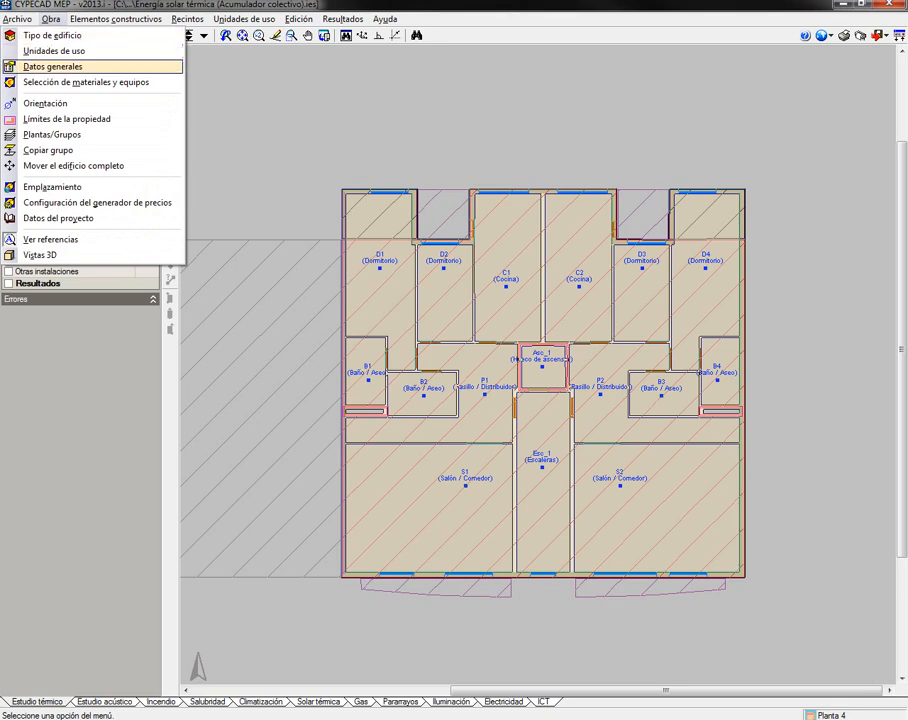
{"action": "left_click", "coordinate": [53, 67]}
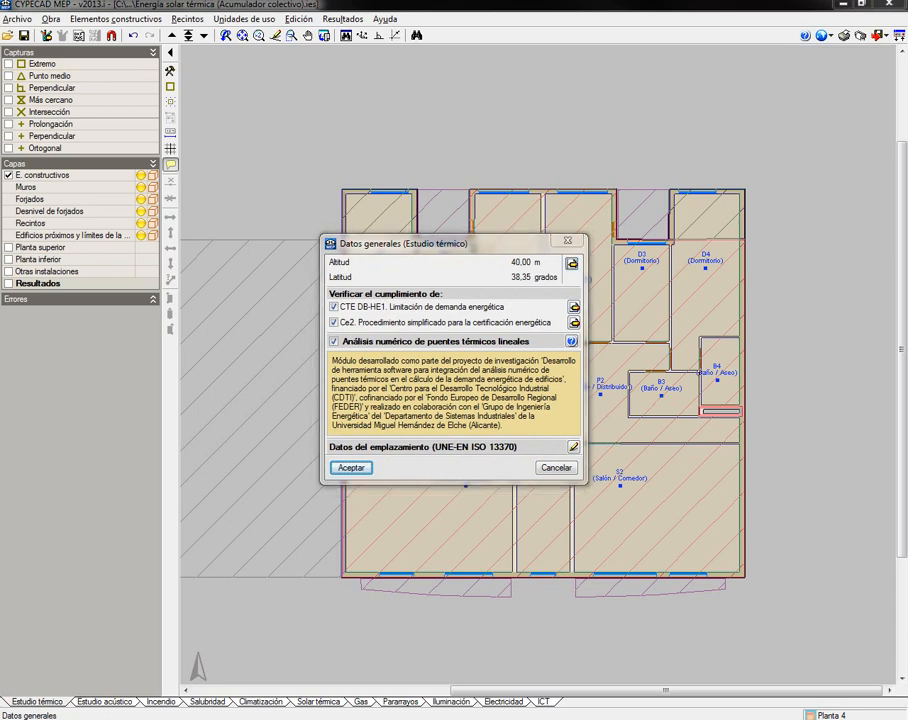
{"action": "left_click", "coordinate": [572, 263]}
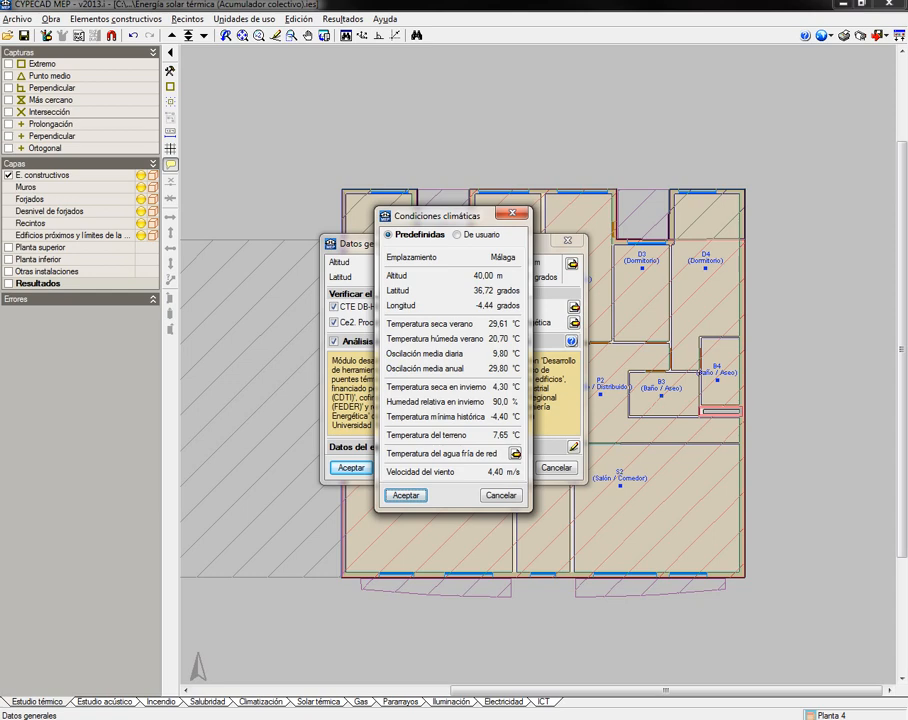
{"action": "left_click", "coordinate": [458, 235]}
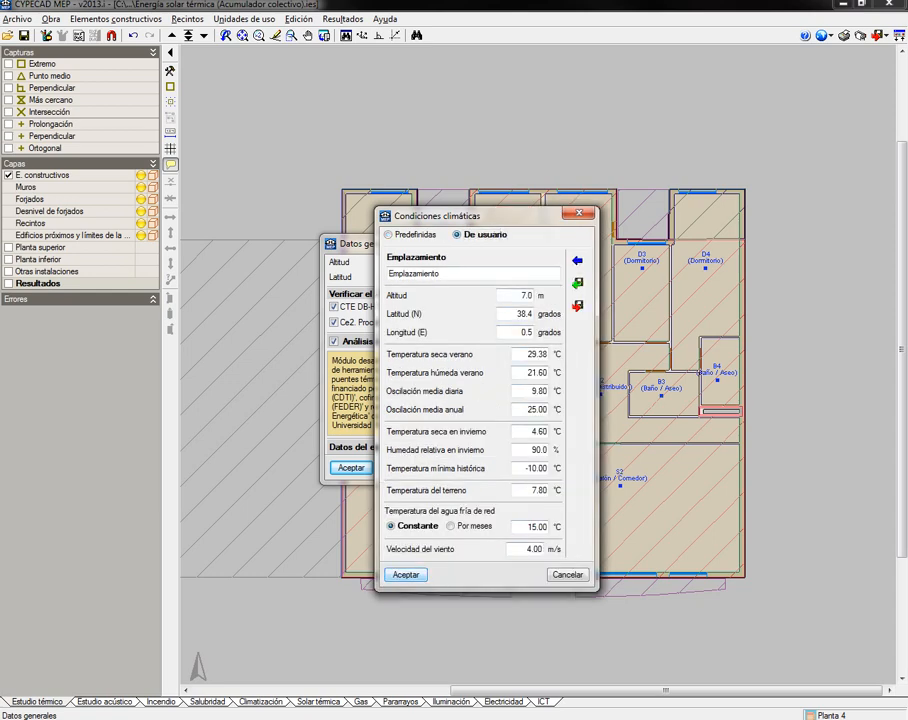
{"action": "key", "text": "Return"}
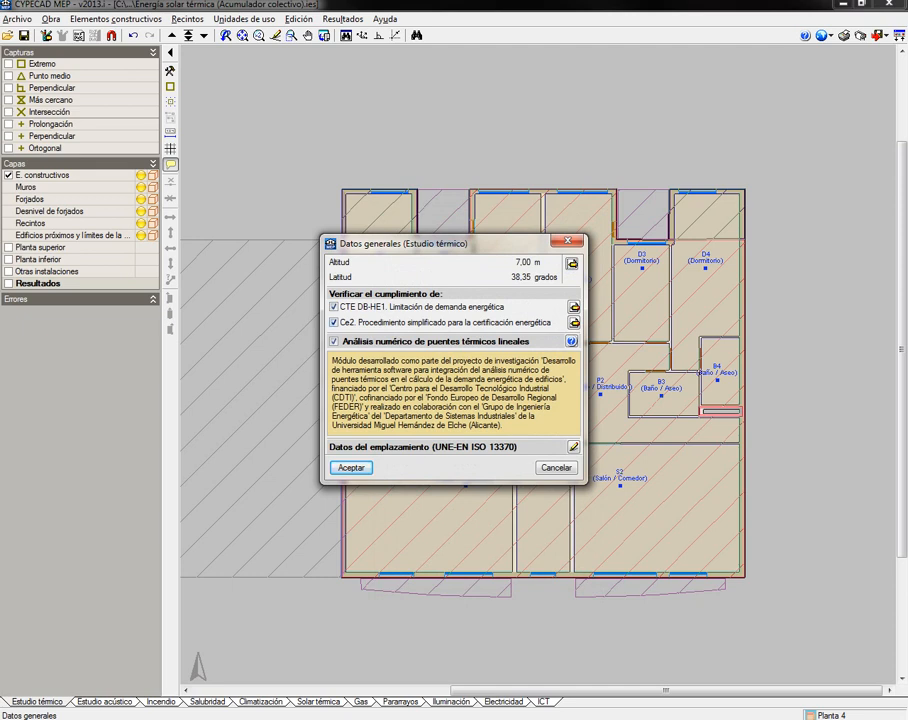
Switch the Ce2 simplified energy certification check off and on again, accepting its installation settings
{"action": "left_click", "coordinate": [334, 323]}
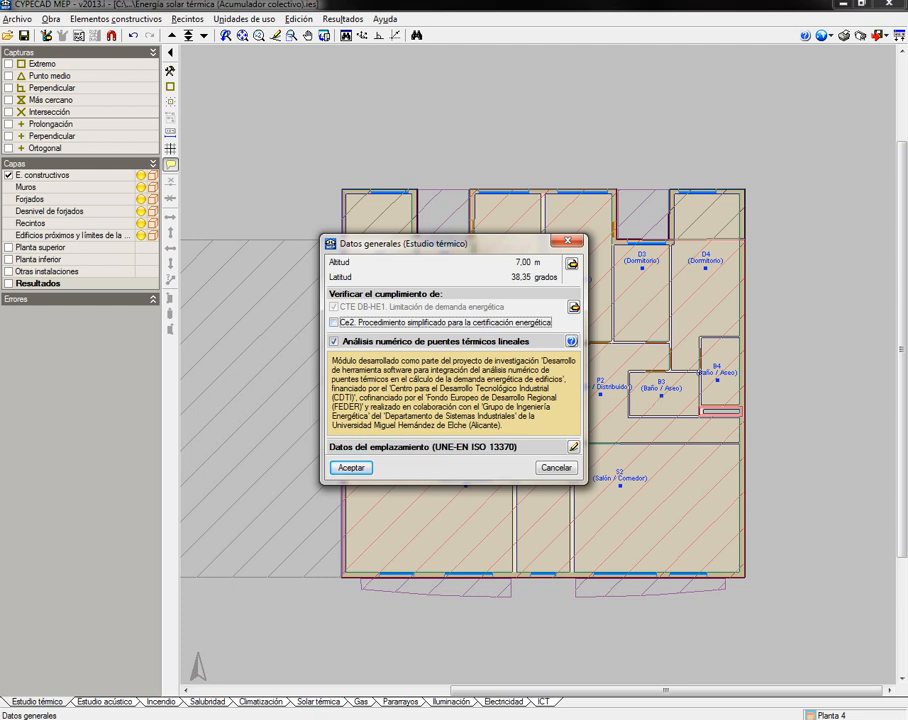
{"action": "key", "text": "space"}
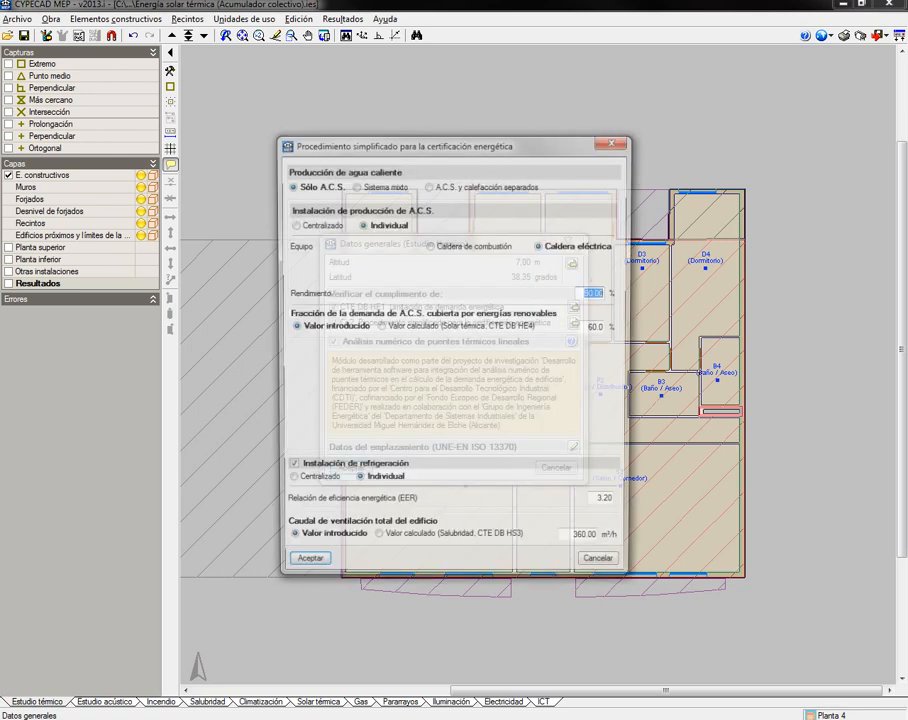
{"action": "key", "text": "Escape"}
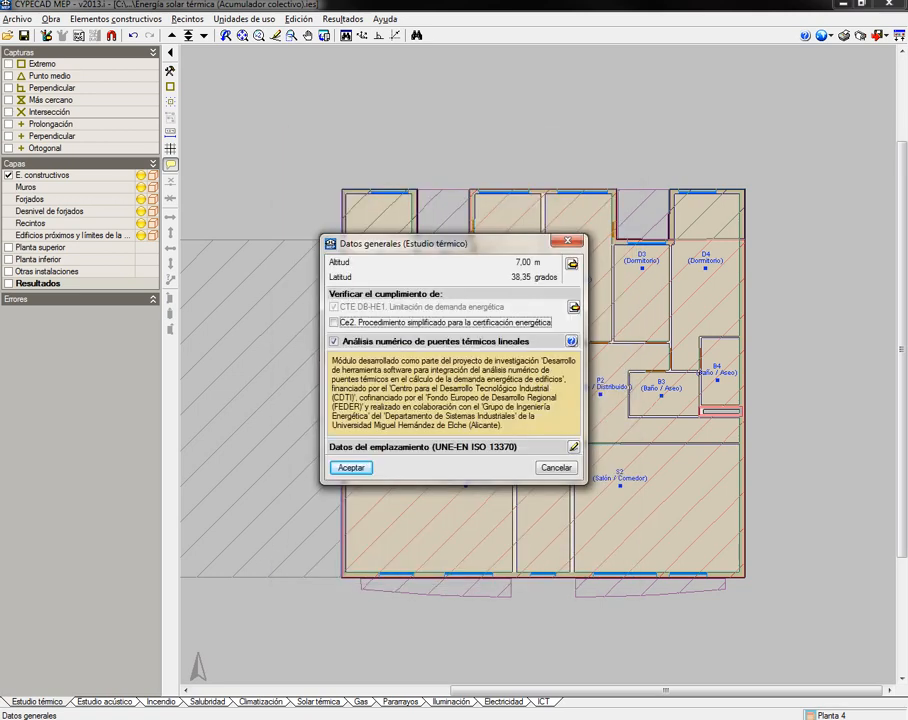
{"action": "key", "text": "space"}
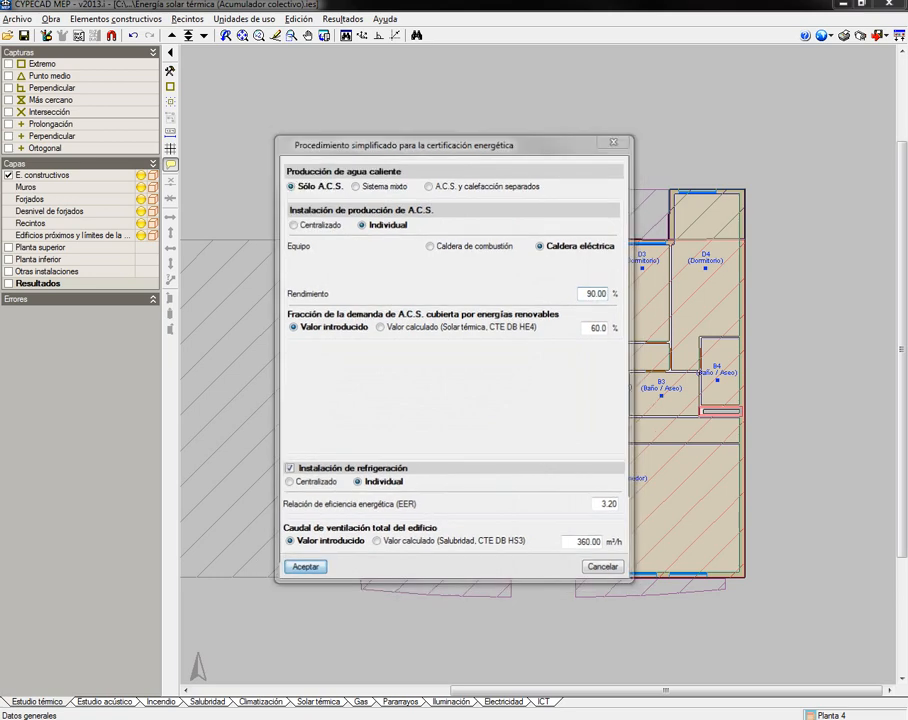
{"action": "key", "text": "Return"}
Switch the CTE DB-HE1 energy demand check off and on again and bring up its general data
{"action": "left_click", "coordinate": [334, 307]}
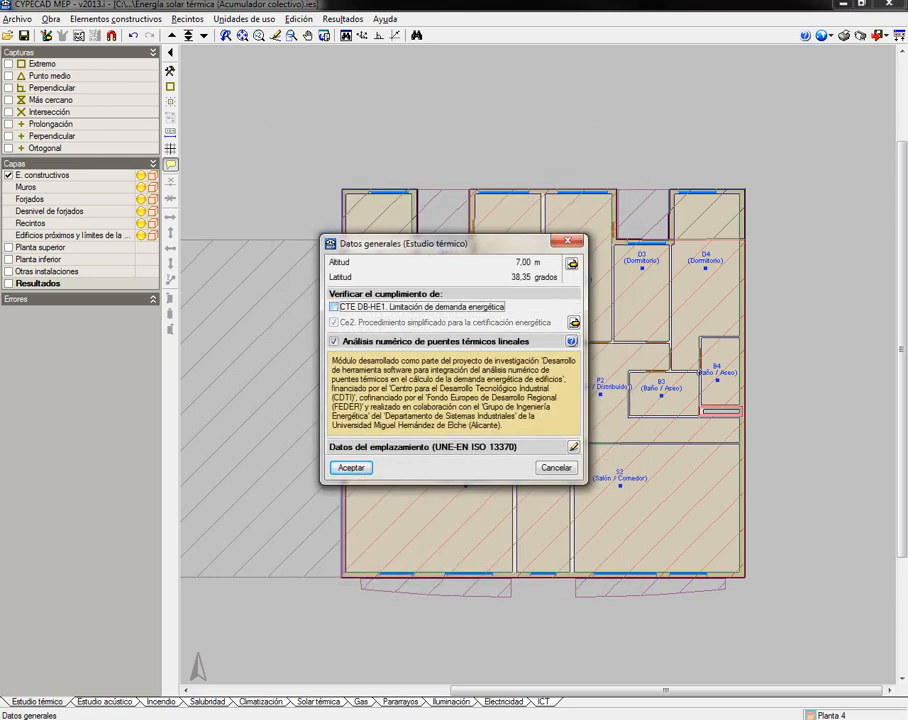
{"action": "key", "text": "space"}
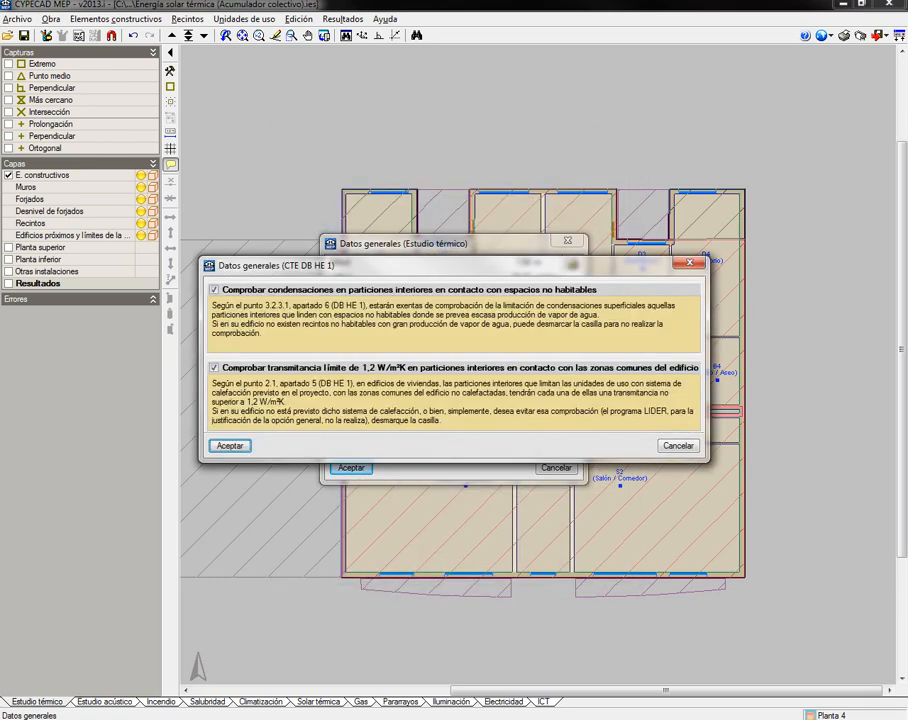
{"action": "key", "text": "Return"}
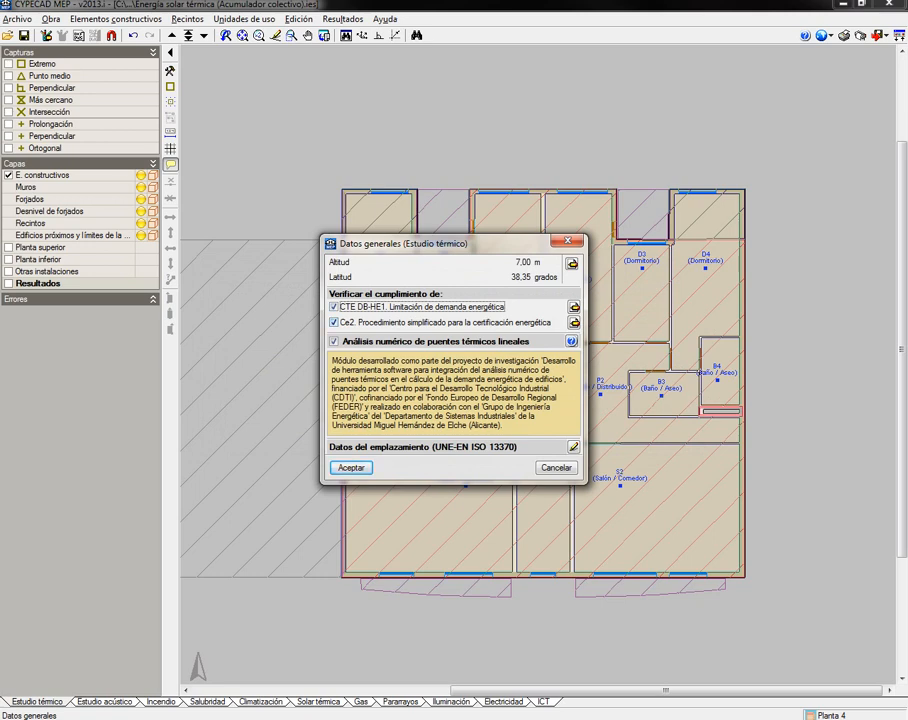
{"action": "key", "text": "space"}
{"action": "key", "text": "space"}
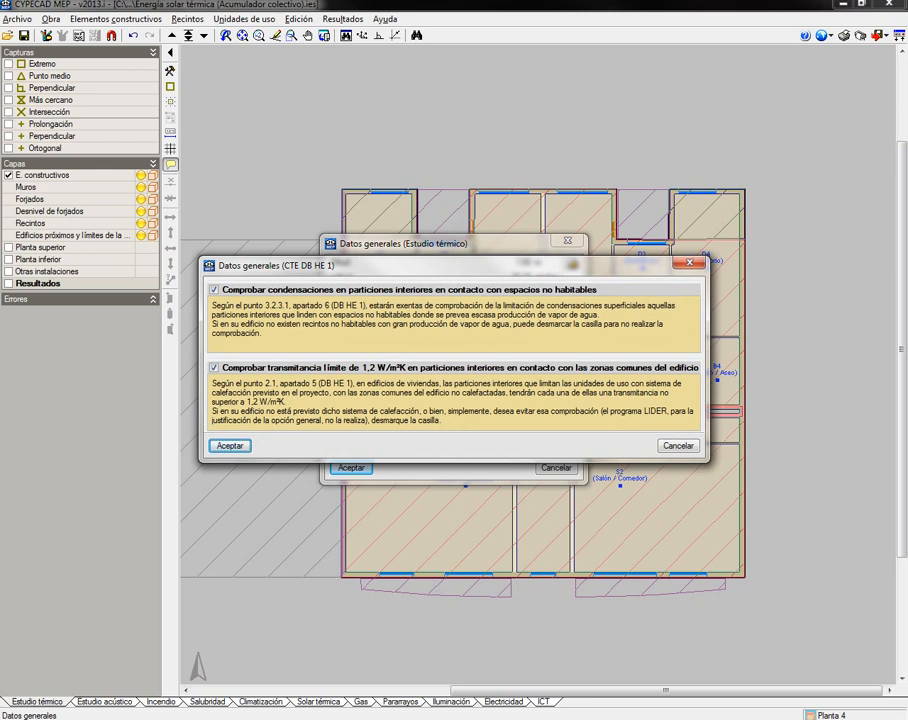
Toggle the condensation and 1,2 W/m²K transmittance checks for interior partitions off and back on, and accept the HE 1 data
{"action": "key", "text": "space"}
{"action": "key", "text": "Tab"}
{"action": "key", "text": "space"}
{"action": "left_click", "coordinate": [214, 290]}
{"action": "left_click", "coordinate": [214, 368]}
{"action": "key", "text": "Return"}
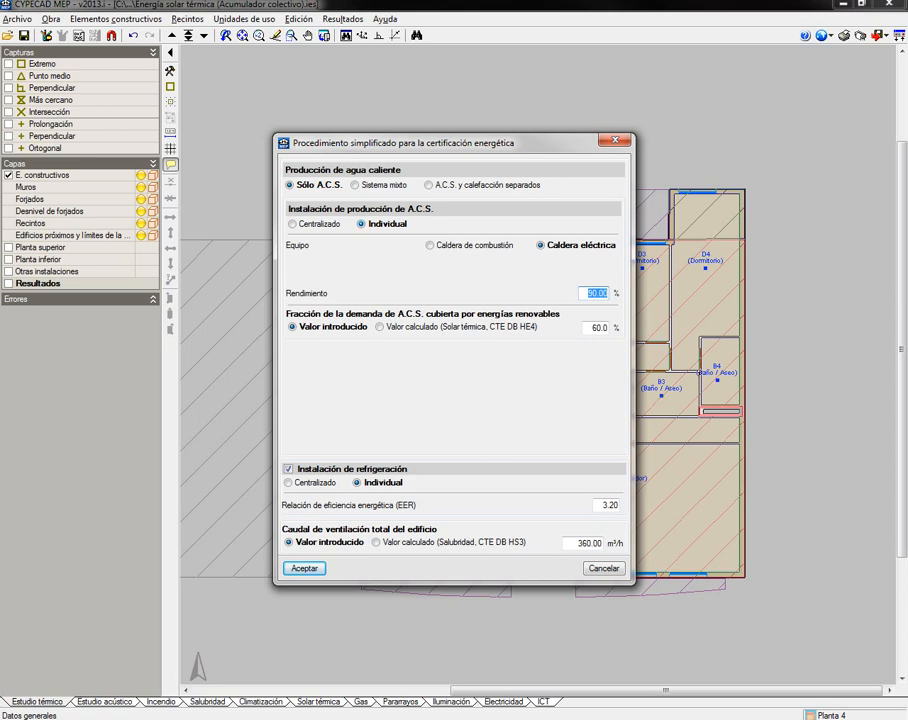
In the Ce2 procedure settings, keep Sólo A.C.S. and try Centralizado for hot water production before restoring Individual
{"action": "key", "text": "Return"}
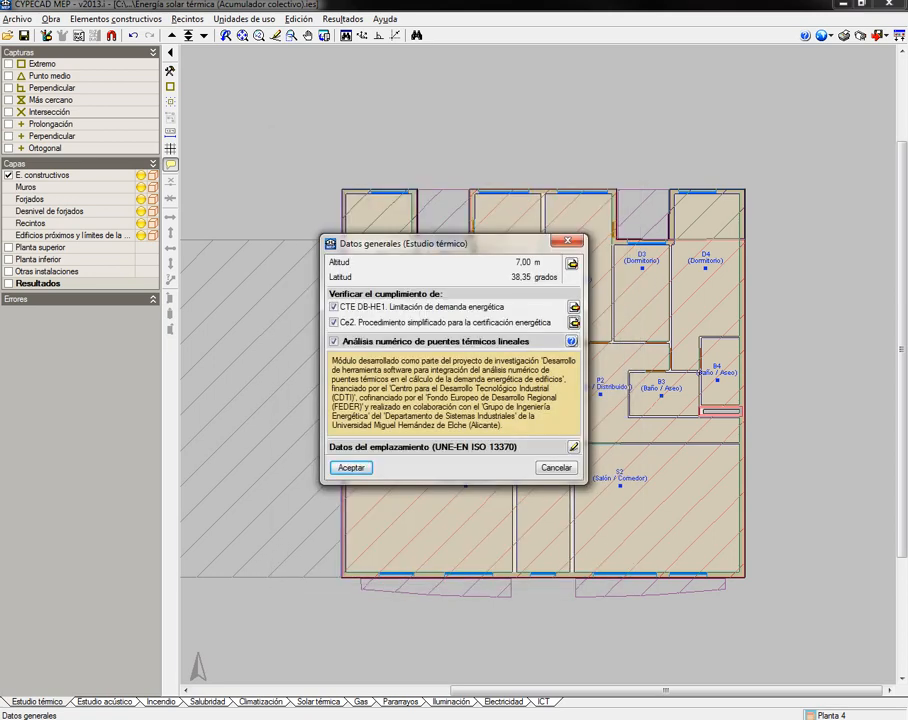
{"action": "key", "text": "Return"}
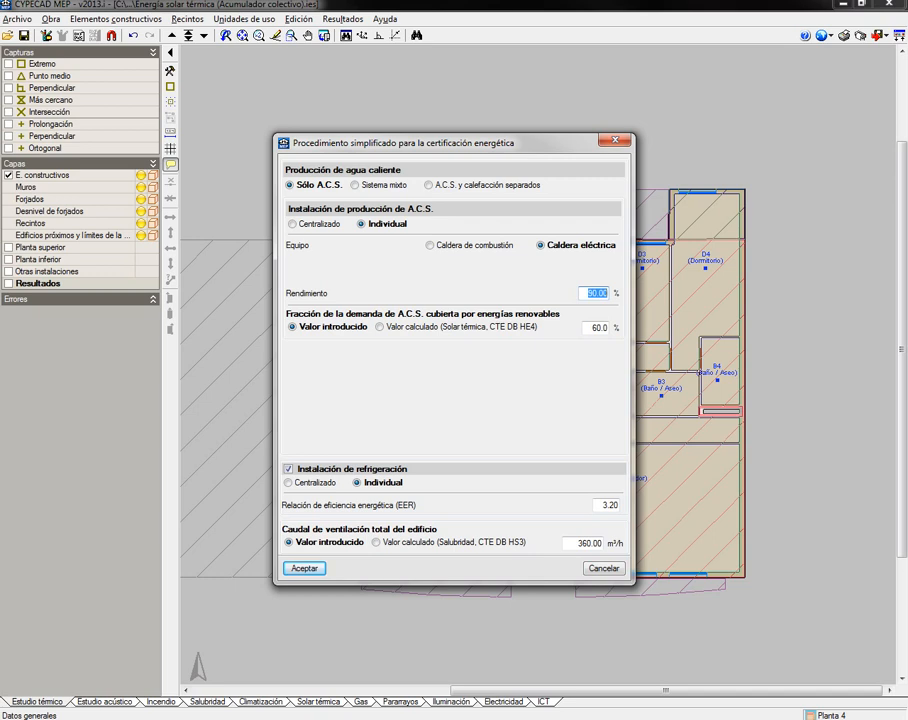
{"action": "left_click", "coordinate": [291, 185]}
{"action": "left_click", "coordinate": [293, 224]}
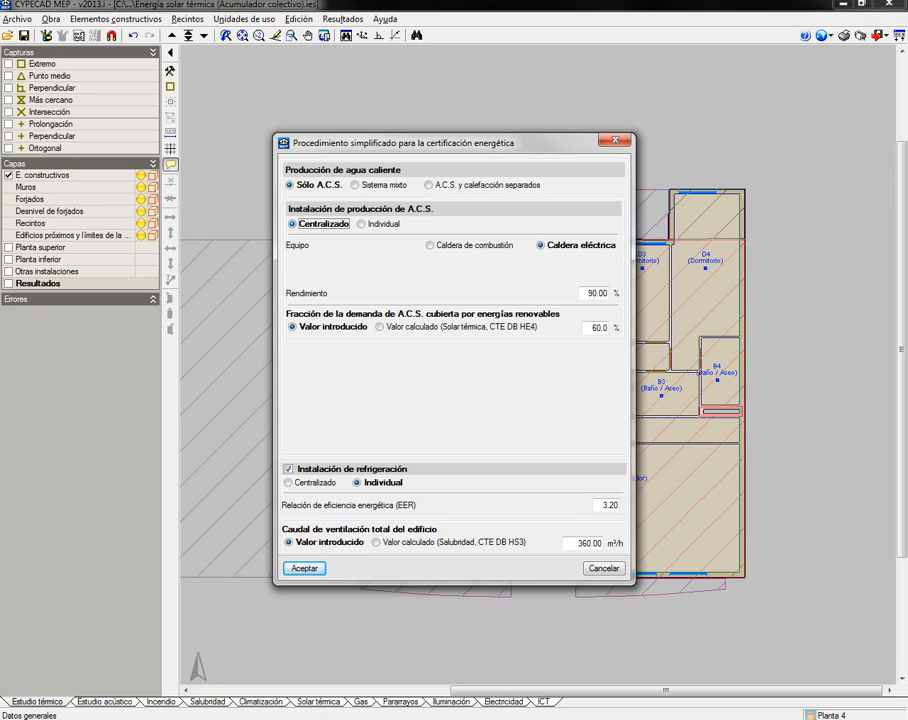
{"action": "left_click", "coordinate": [362, 224]}
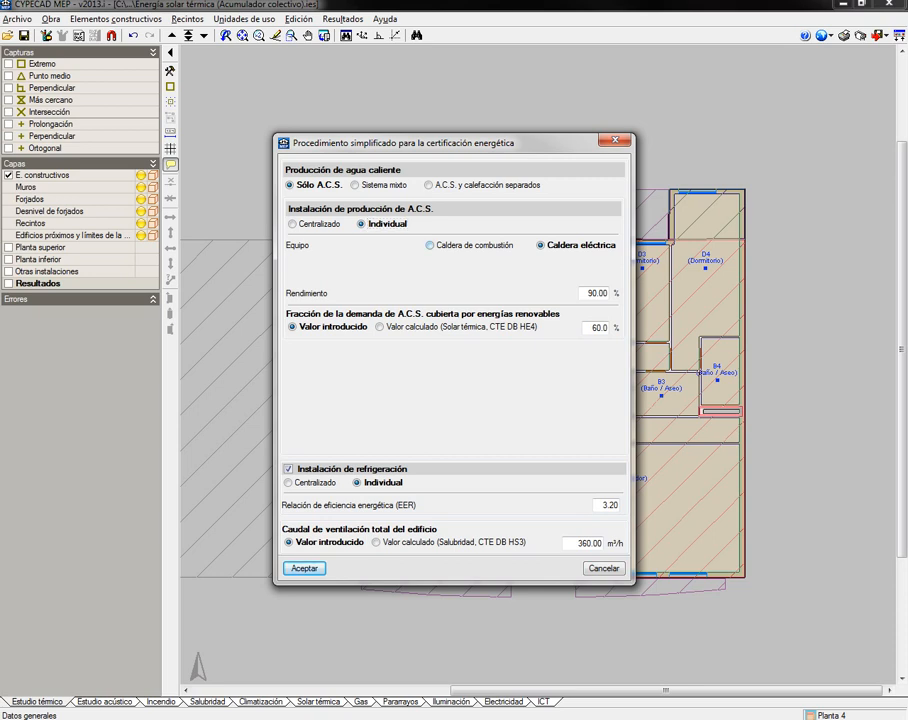
Try Caldera de combustión with the low-temperature, condensing and conventional boiler types, and return the equipment to Caldera eléctrica
{"action": "left_click", "coordinate": [430, 245]}
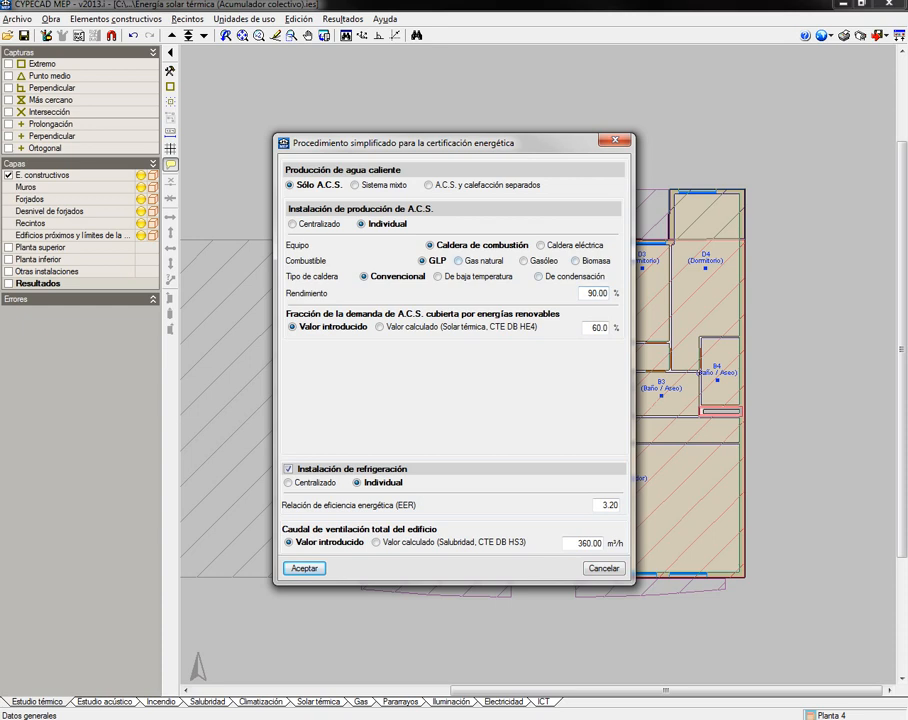
{"action": "left_click", "coordinate": [540, 245]}
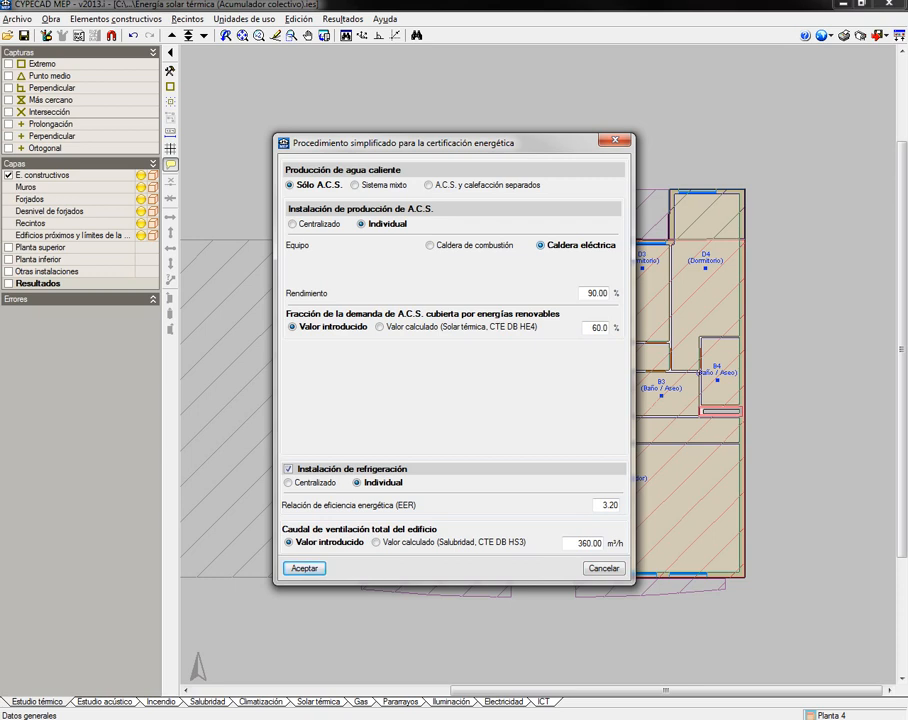
{"action": "left_click", "coordinate": [430, 245]}
{"action": "left_click", "coordinate": [438, 277]}
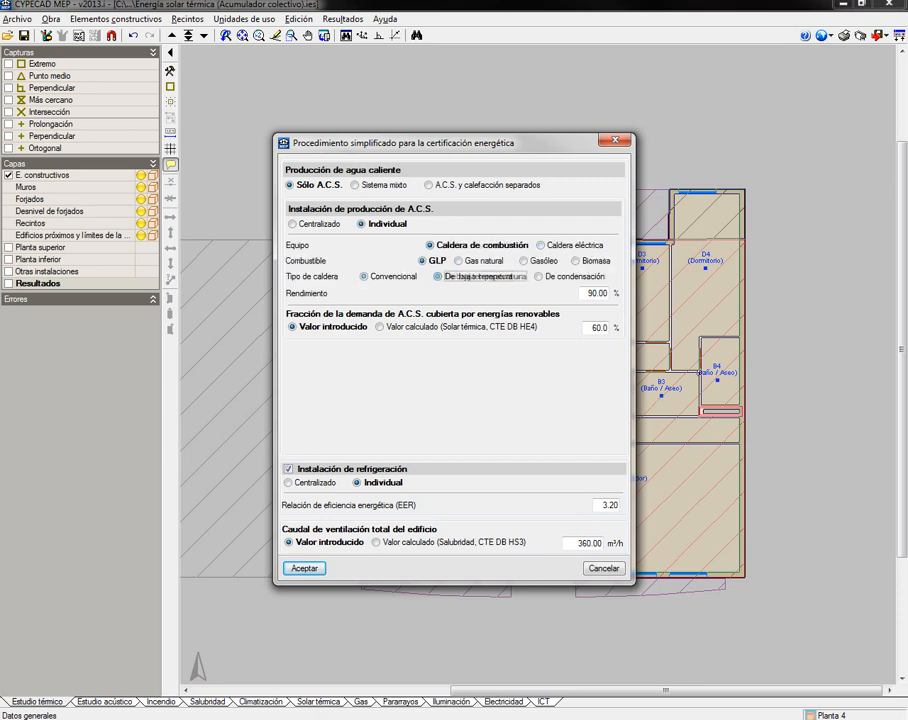
{"action": "left_click", "coordinate": [538, 277]}
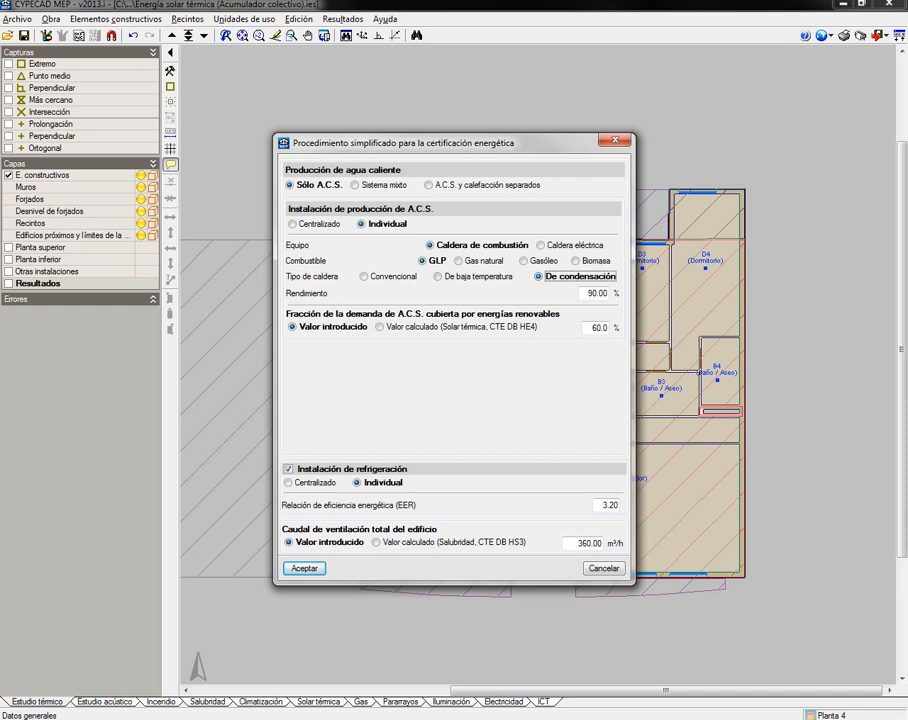
{"action": "left_click", "coordinate": [540, 245]}
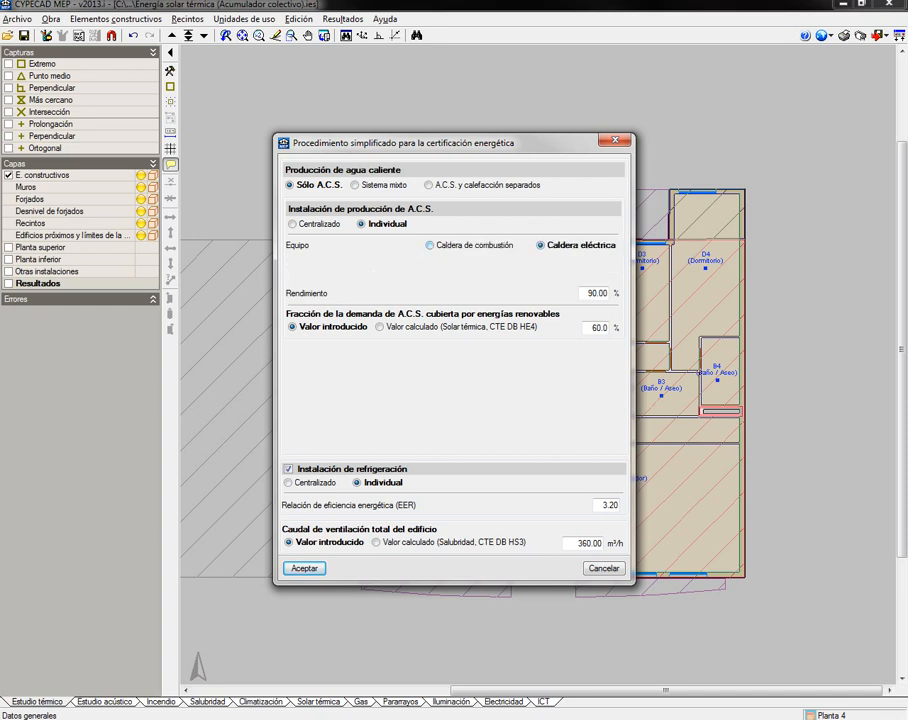
{"action": "left_click", "coordinate": [430, 245]}
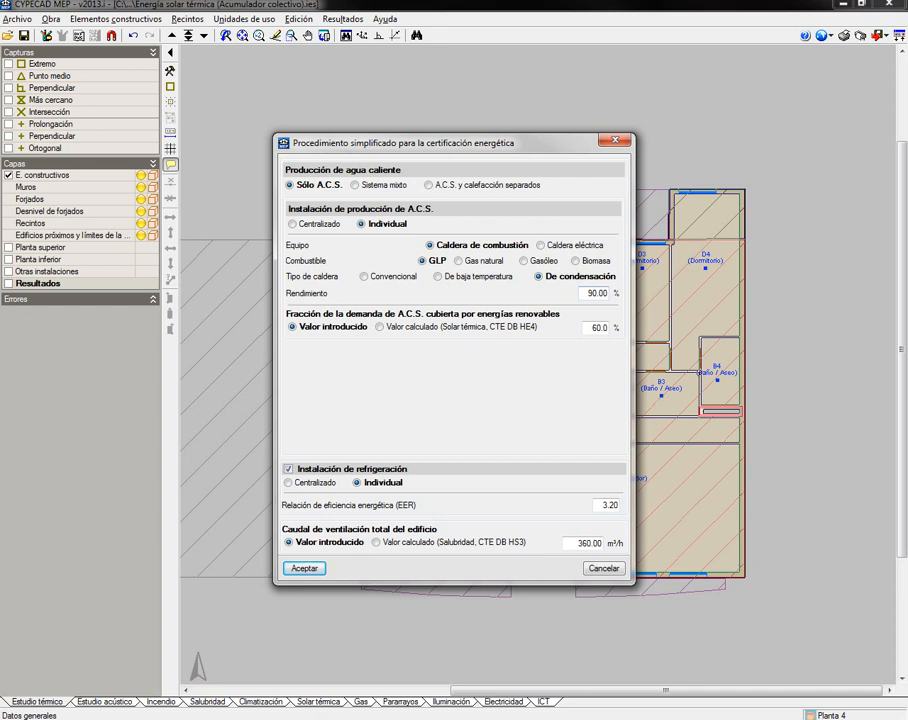
{"action": "left_click", "coordinate": [365, 276]}
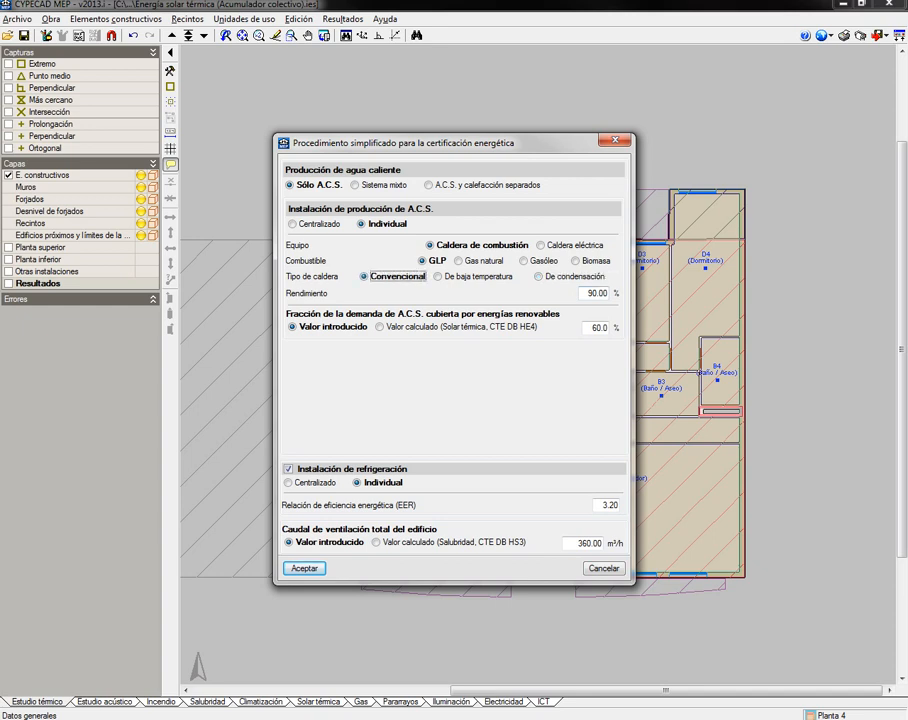
{"action": "left_click", "coordinate": [541, 245]}
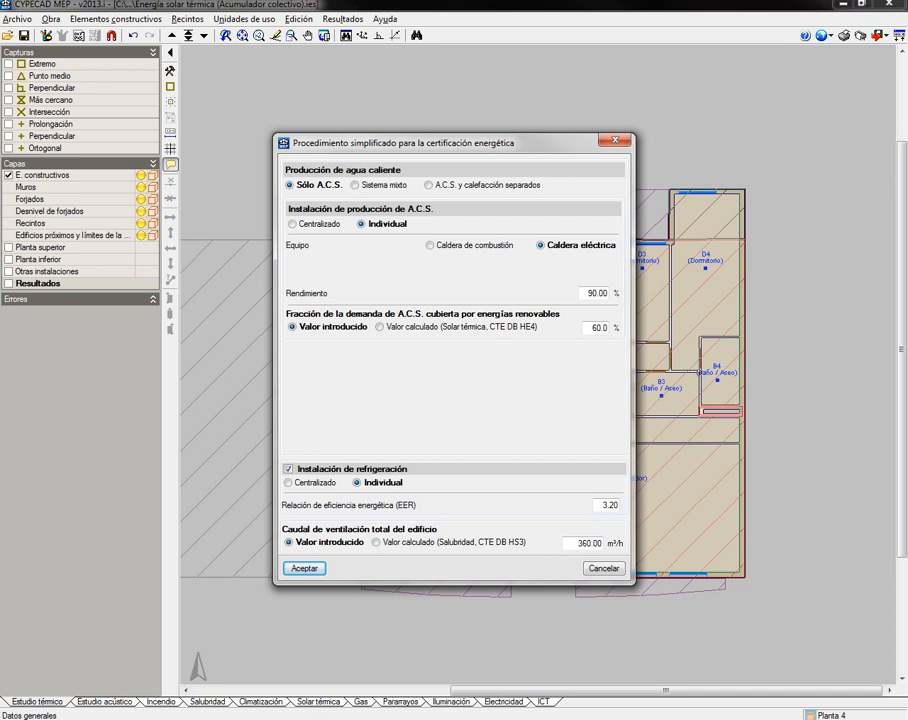
Try the calculated HE4 renewable fraction and centralised refrigeration, restoring Valor introducido and Individual respectively
{"action": "left_click", "coordinate": [380, 327]}
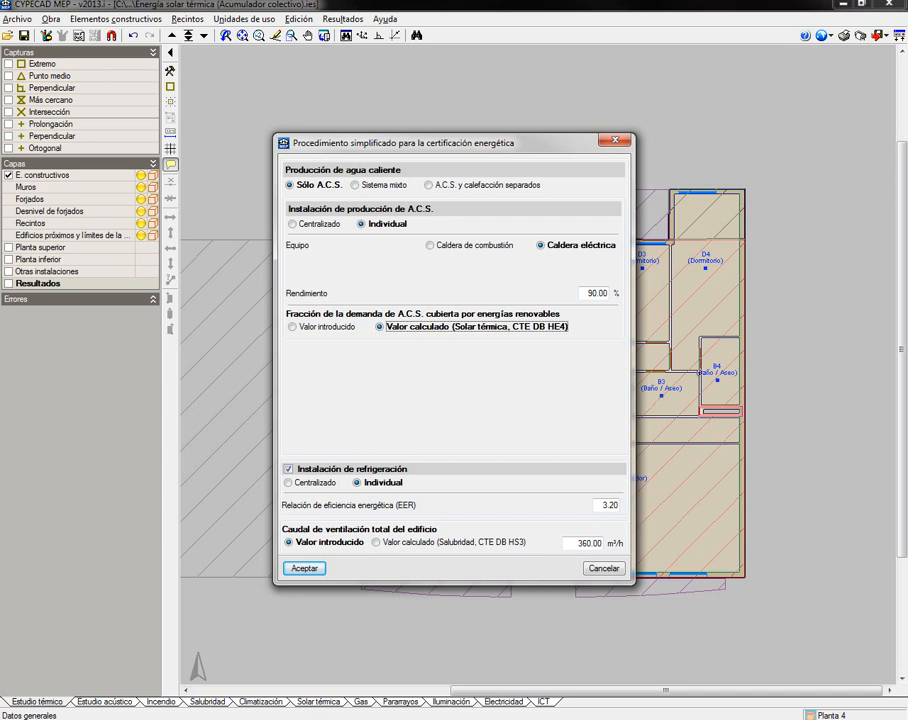
{"action": "left_click", "coordinate": [293, 327]}
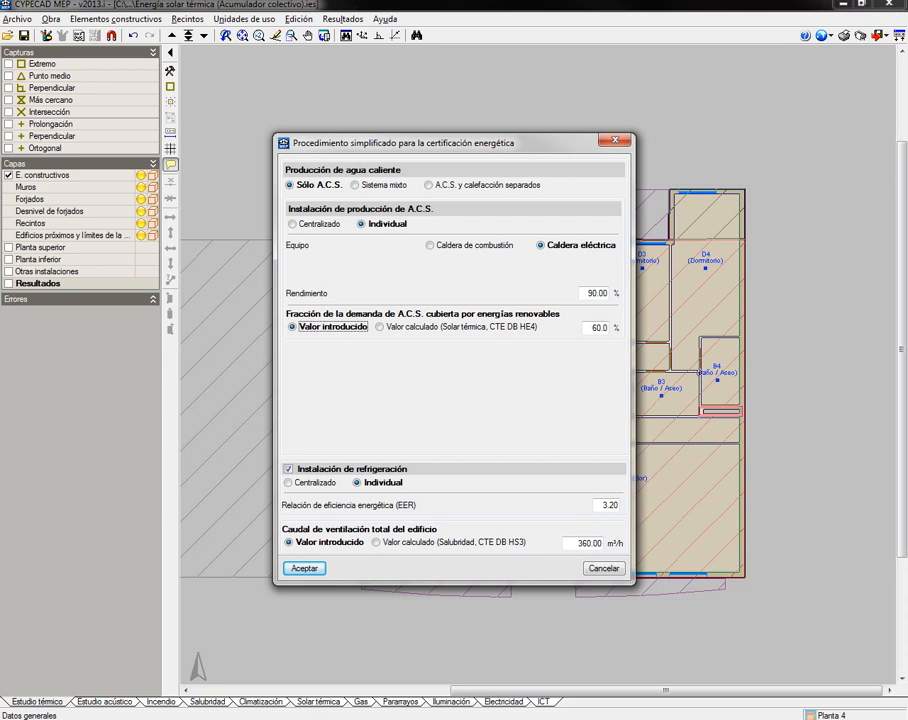
{"action": "left_click", "coordinate": [289, 483]}
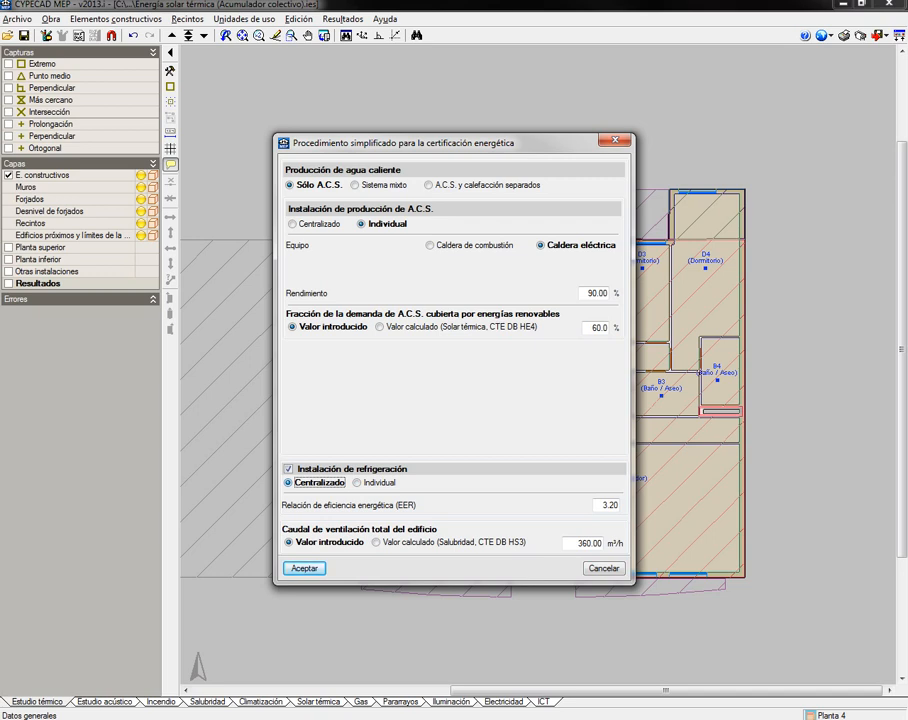
{"action": "left_click", "coordinate": [357, 483]}
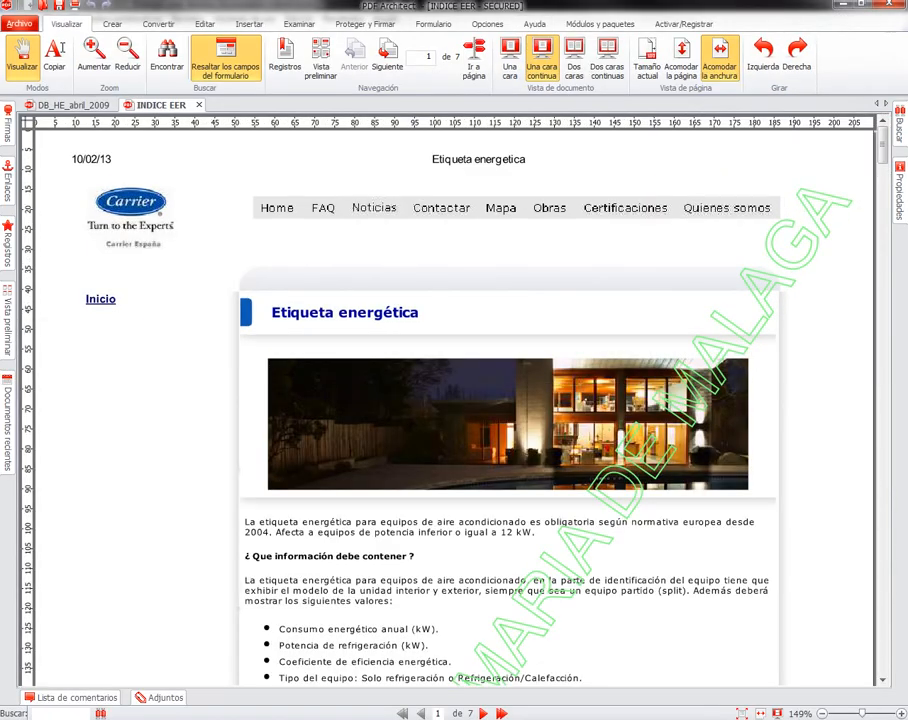
Examine the introduction of the Etiqueta energética page in the INDICE EER document and its list of required label information
{"action": "scroll", "coordinate": [454, 400], "scroll_direction": "down", "scroll_amount": 1}
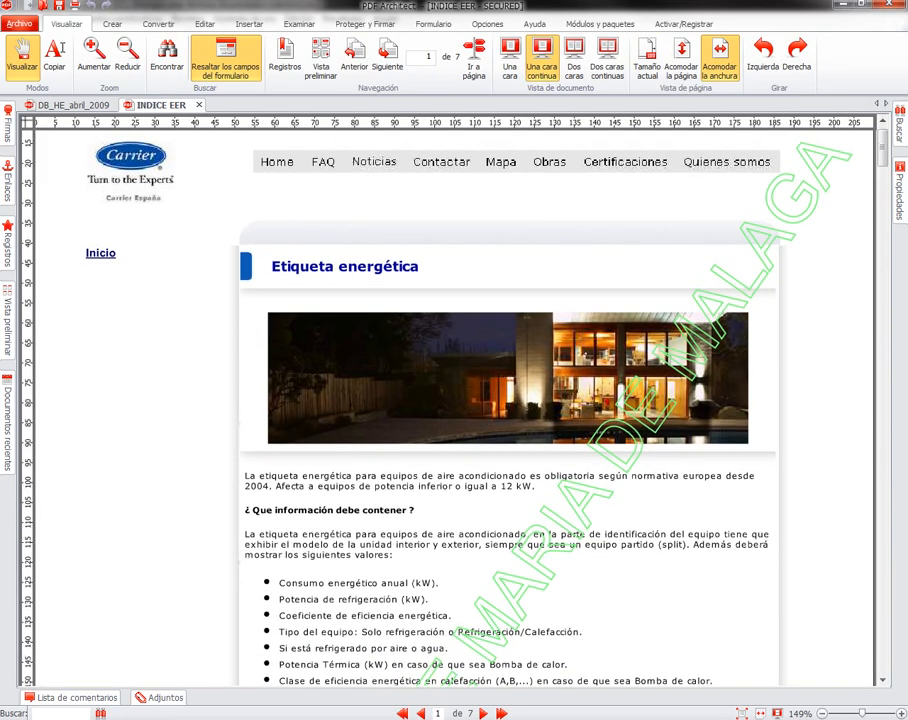
{"action": "scroll", "coordinate": [380, 281], "scroll_direction": "up", "scroll_amount": 3, "text": "ctrl"}
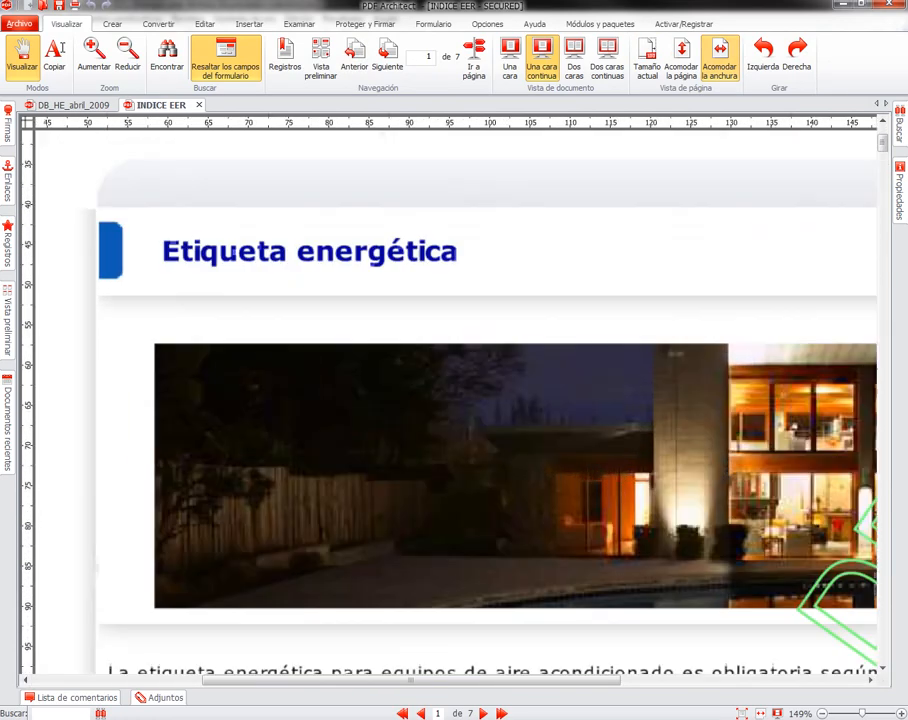
{"action": "left_click_drag", "start_coordinate": [480, 560], "coordinate": [442, 189]}
{"action": "left_click_drag", "start_coordinate": [413, 536], "coordinate": [417, 495]}
{"action": "scroll", "coordinate": [417, 495], "scroll_direction": "down", "scroll_amount": 3, "text": "ctrl"}
{"action": "scroll", "coordinate": [500, 440], "scroll_direction": "up", "scroll_amount": 2, "text": "ctrl"}
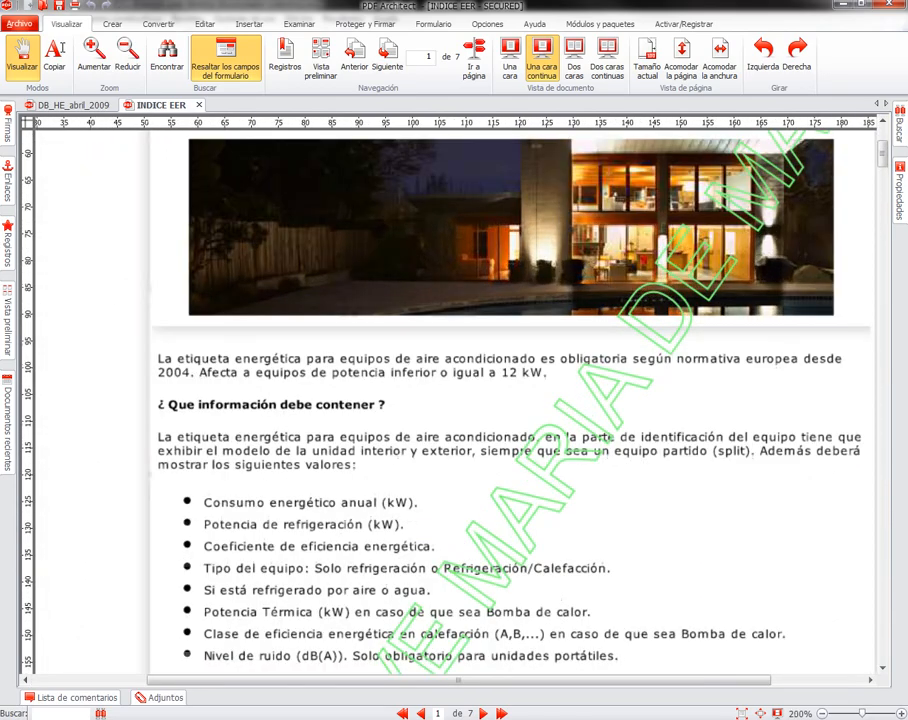
{"action": "scroll", "coordinate": [500, 440], "scroll_direction": "down", "scroll_amount": 2, "text": "ctrl"}
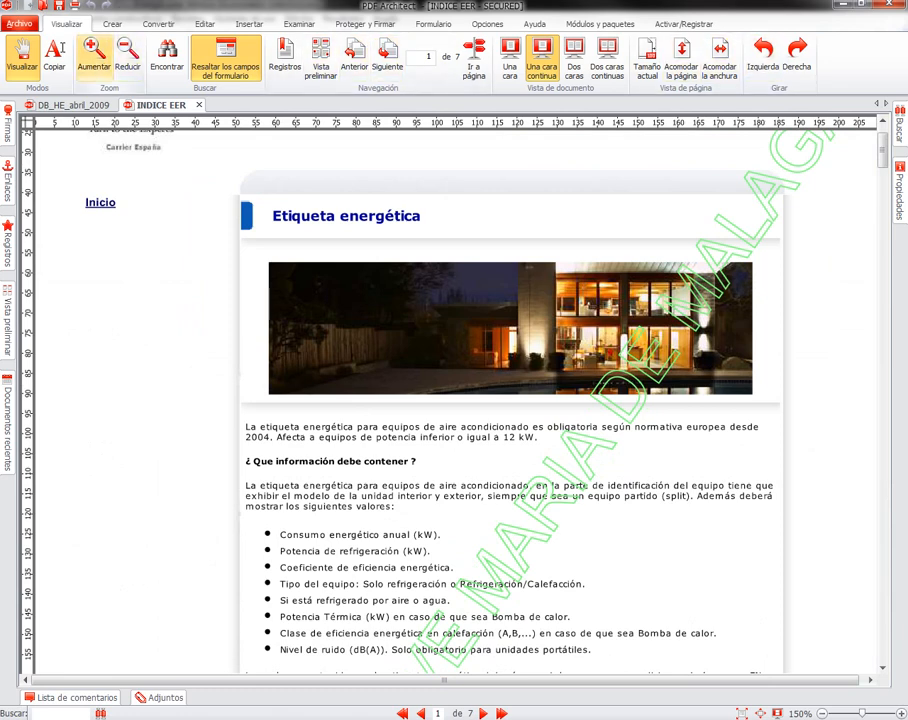
Read the energy label values at 200% zoom, including the definitions of Capacidad frigorífica, EER, Capacidad calorífica and COP
{"action": "left_click", "coordinate": [94, 55]}
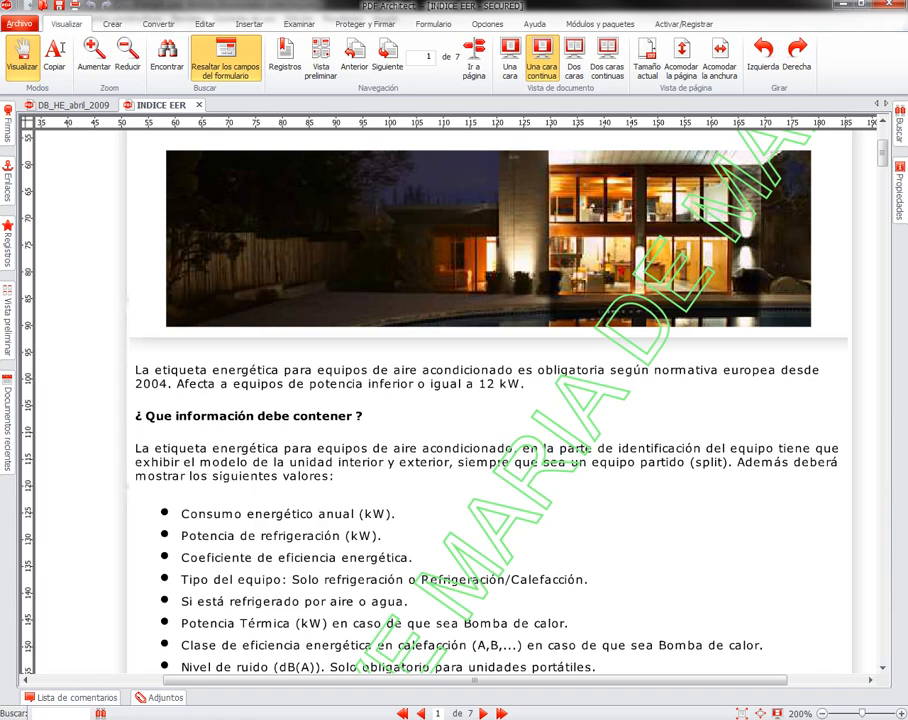
{"action": "left_click_drag", "start_coordinate": [456, 400], "coordinate": [440, 268]}
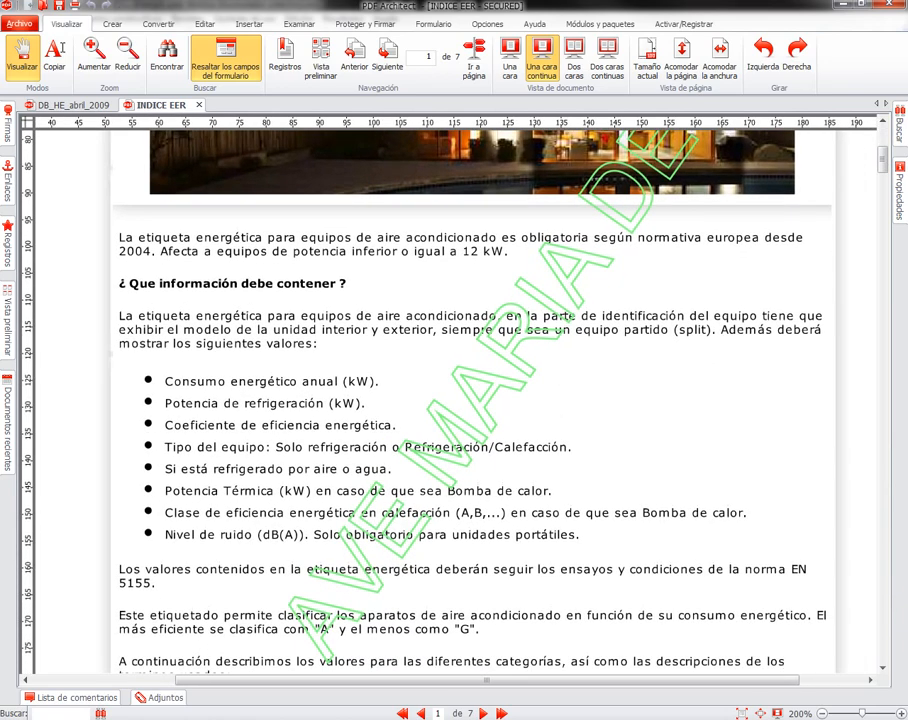
{"action": "left_click_drag", "start_coordinate": [450, 460], "coordinate": [427, 259]}
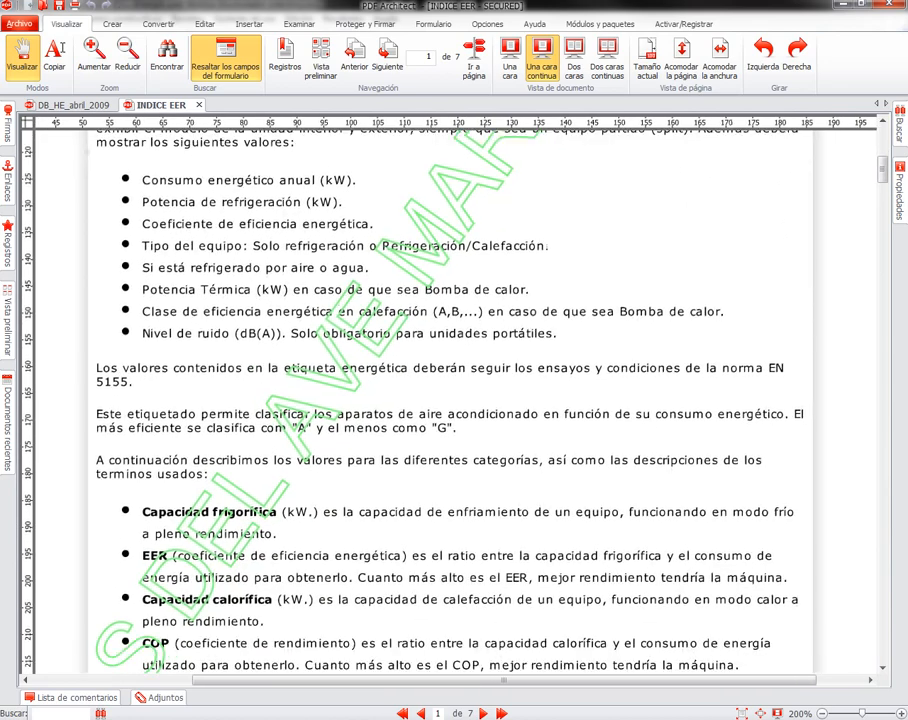
{"action": "left_click_drag", "start_coordinate": [450, 460], "coordinate": [432, 266]}
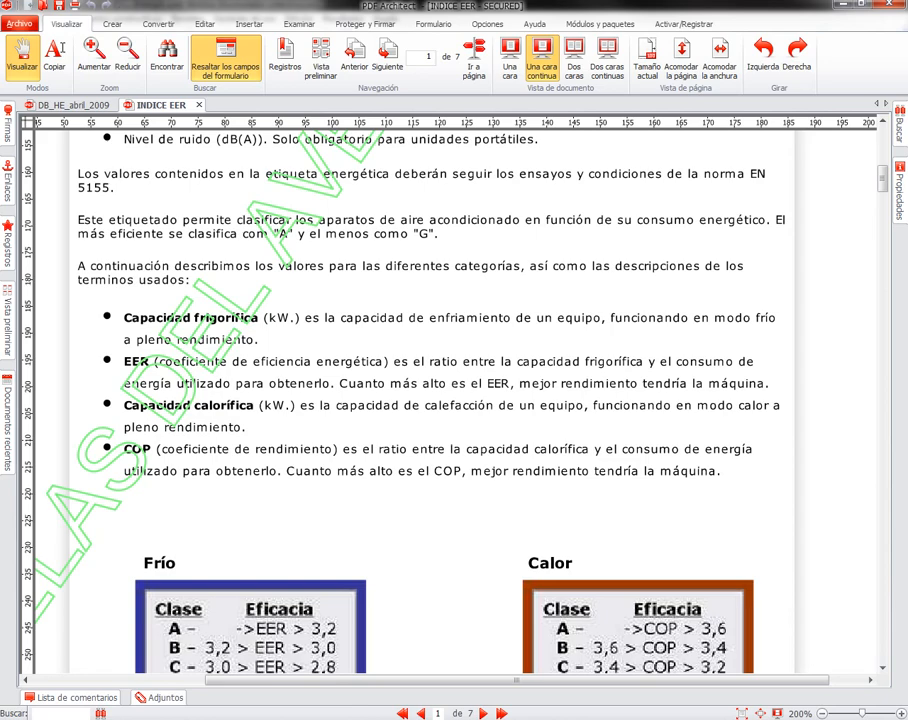
{"action": "scroll", "coordinate": [450, 400], "scroll_direction": "up", "scroll_amount": 5}
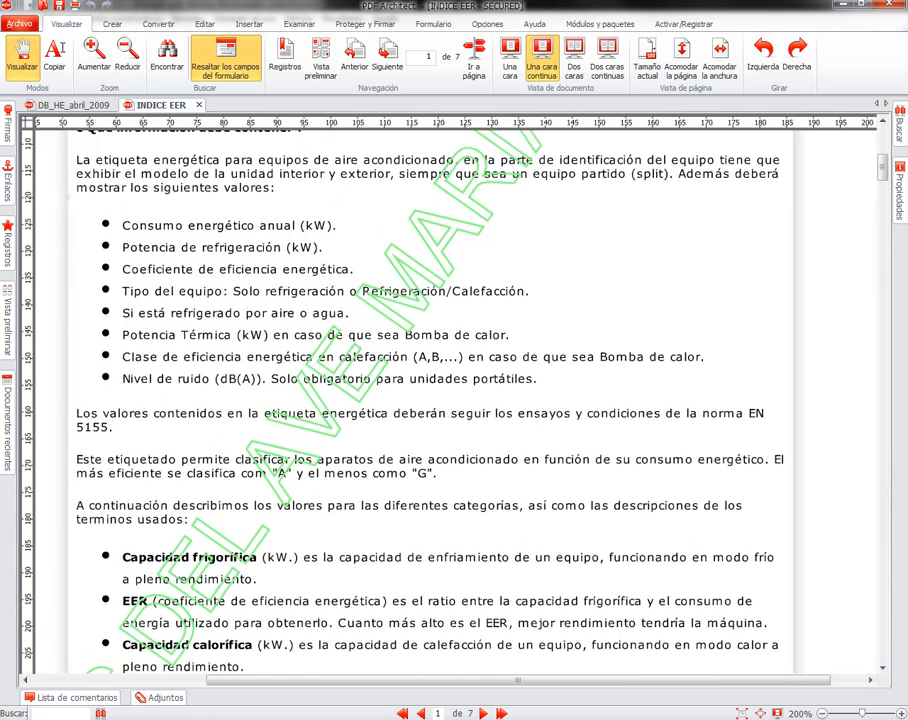